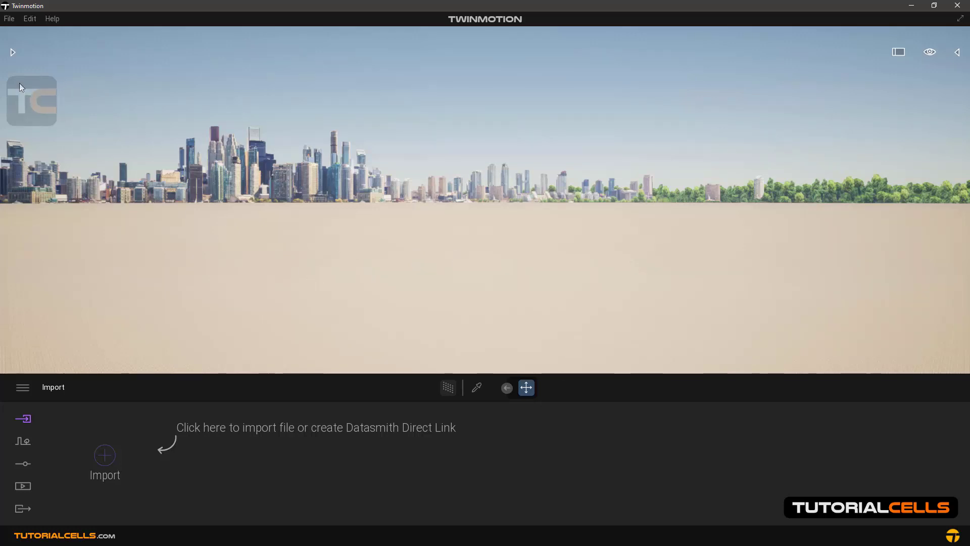
Place the Flat landscape from the Vegetation and landscape library onto the ground of the scene
click(13, 51)
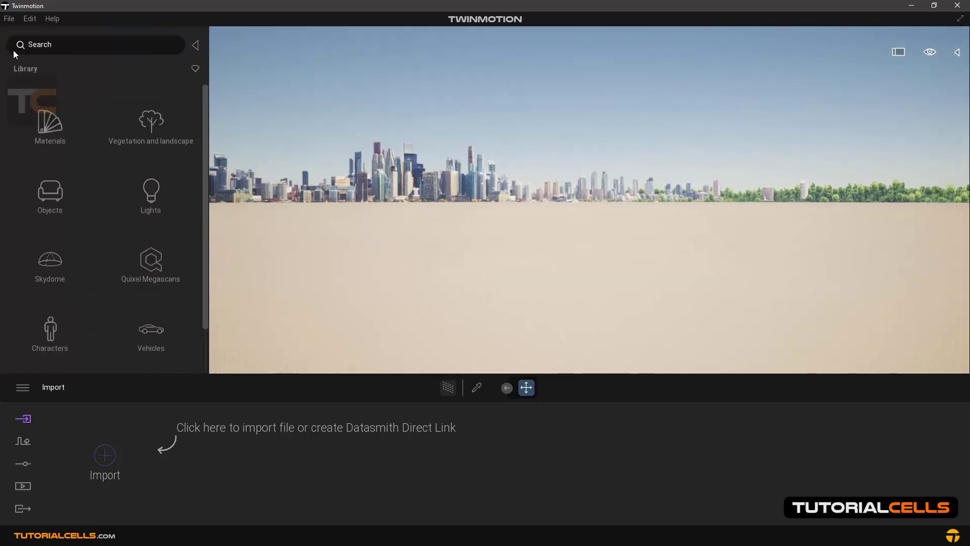
click(147, 124)
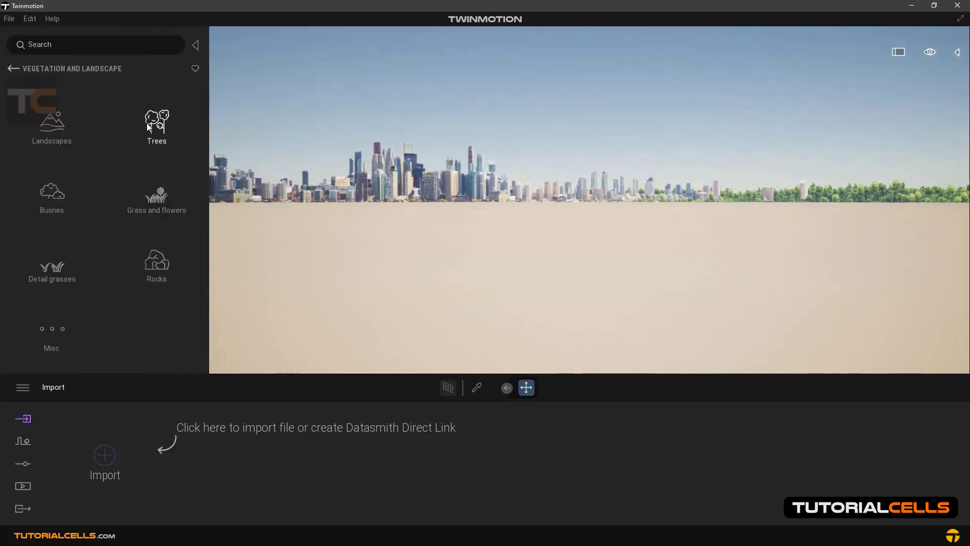
click(52, 127)
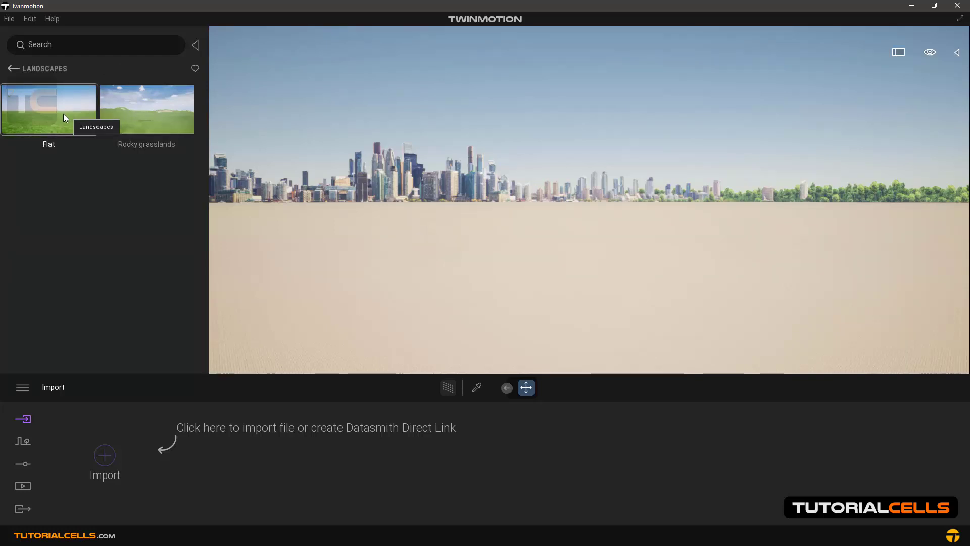
click(561, 326)
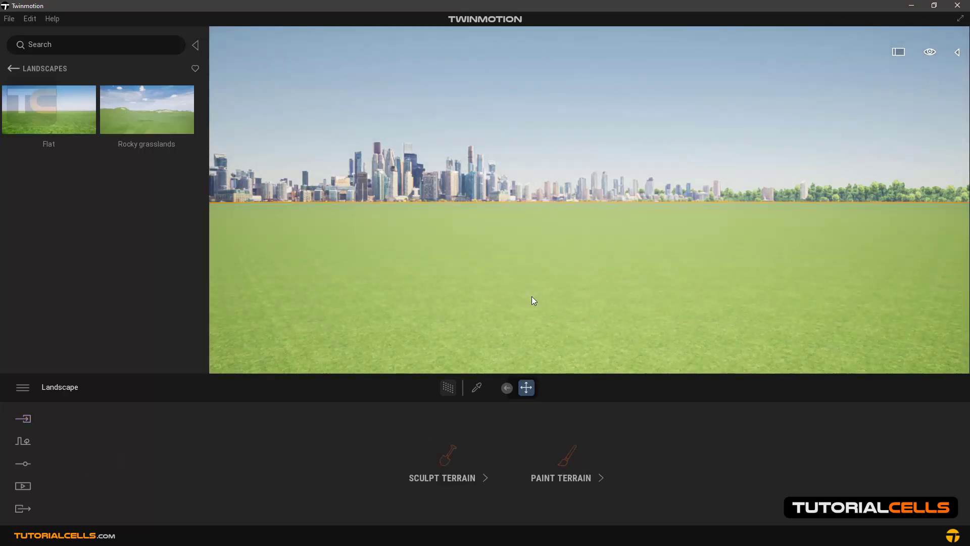
Delete Starting Ground from the scene graph, leaving the Flat landscape as the only ground
click(957, 53)
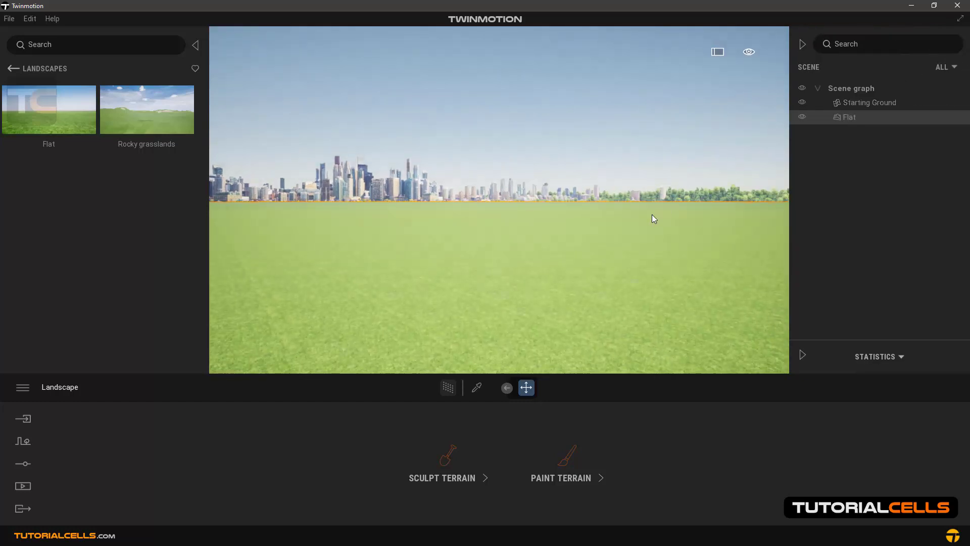
click(822, 105)
key(Delete)
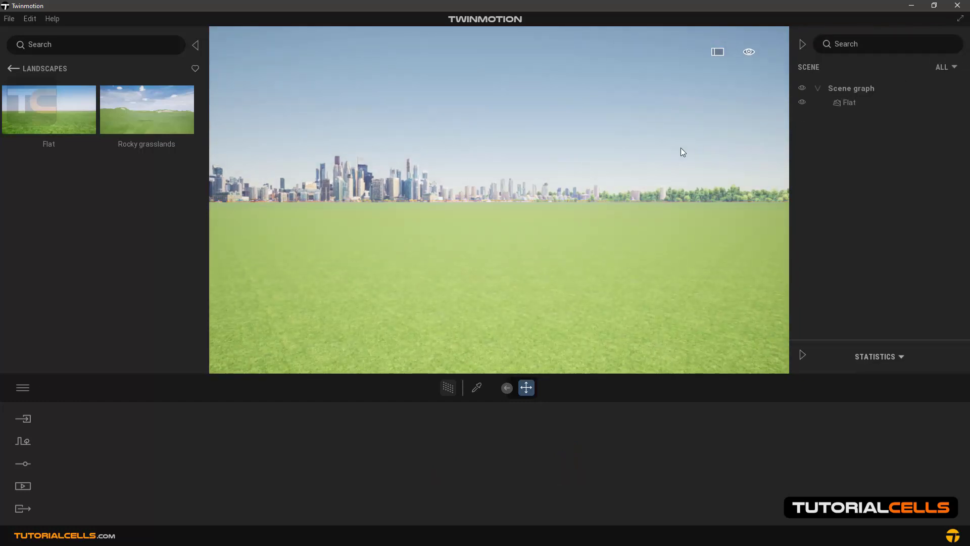
click(802, 45)
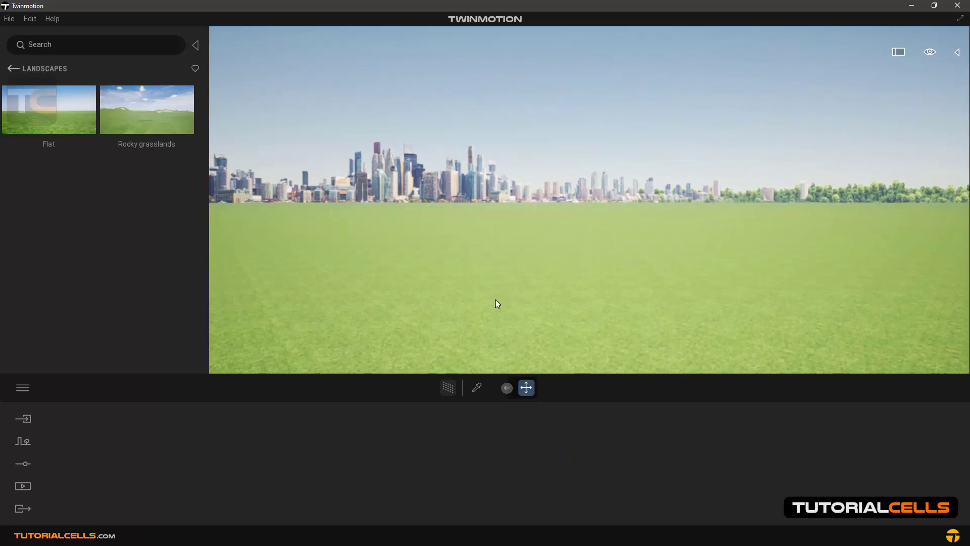
right_drag(589, 199, 565, 266)
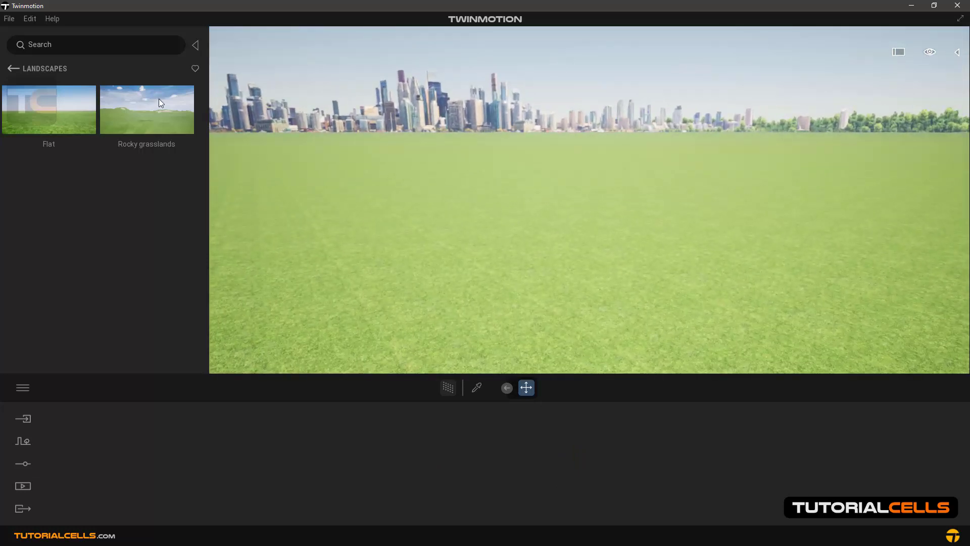
Examine the Sculpt terrain and Paint terrain settings of the Flat landscape
click(423, 247)
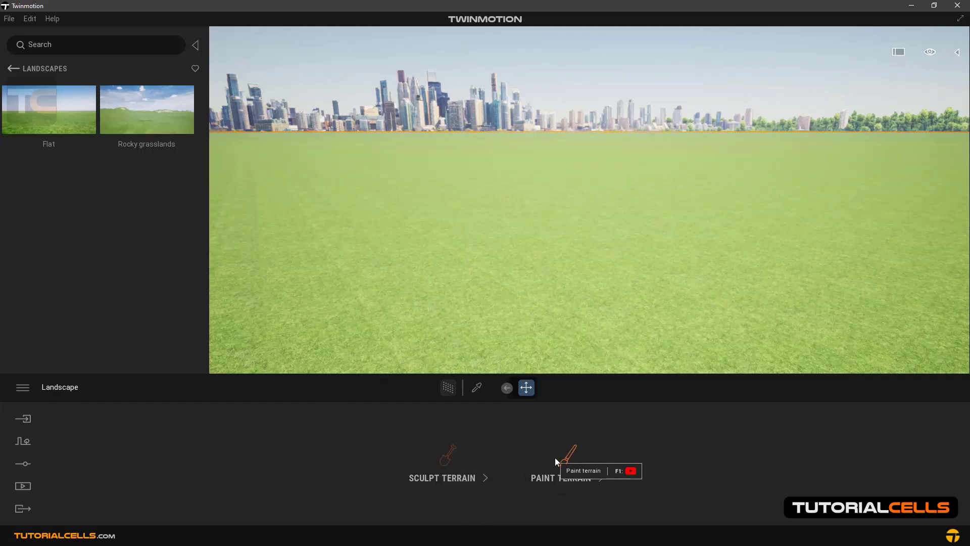
click(473, 472)
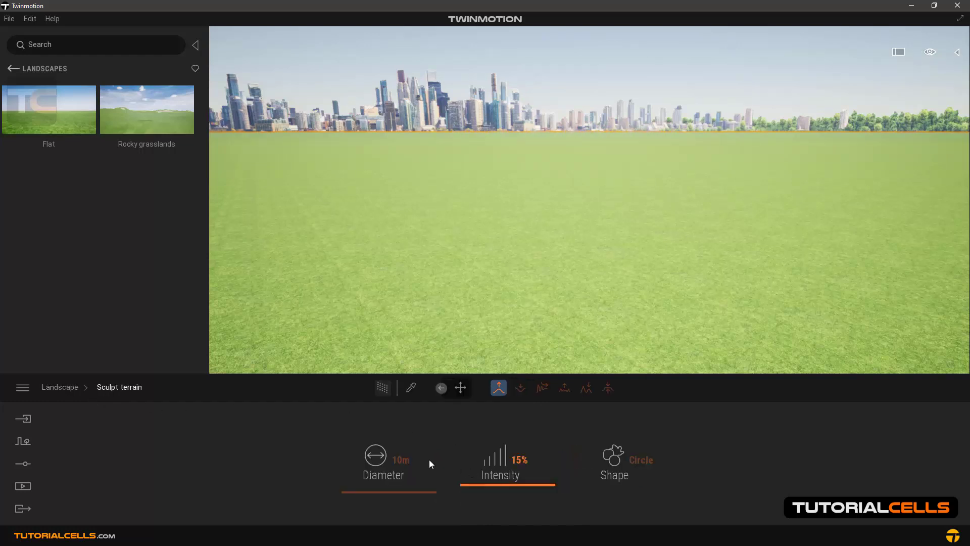
click(61, 387)
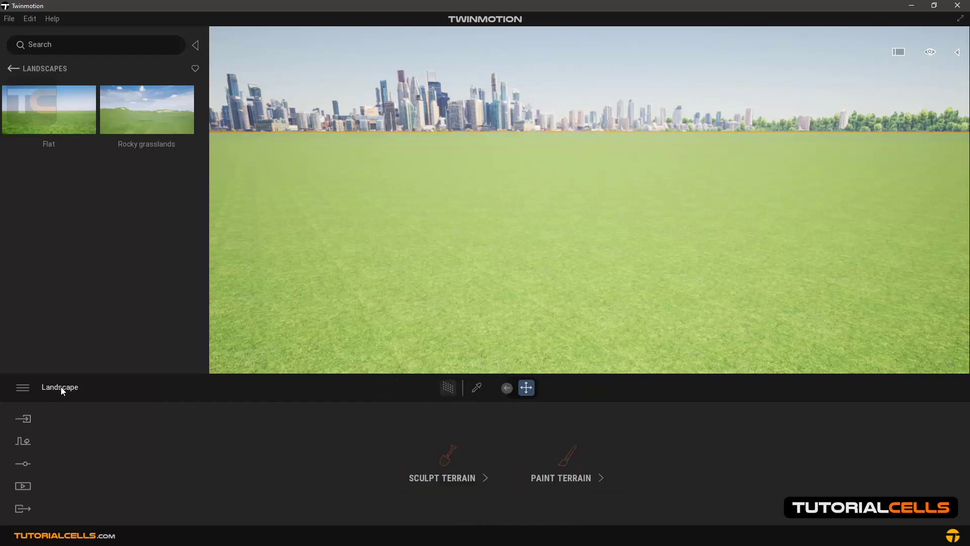
click(559, 461)
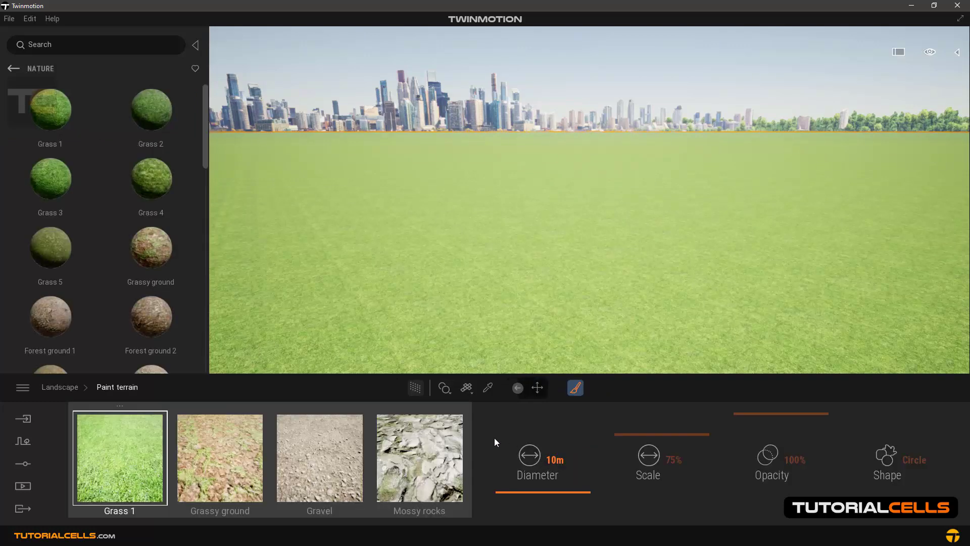
click(60, 387)
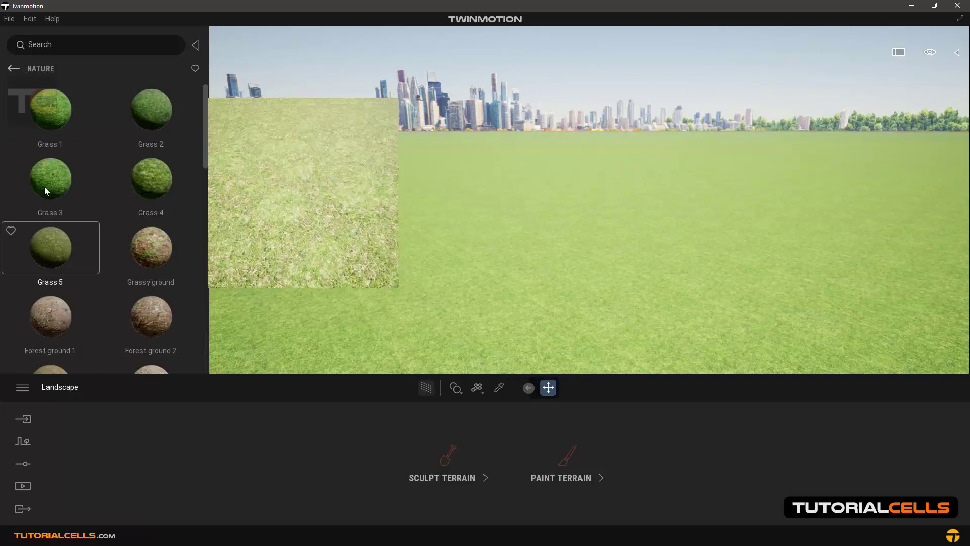
Place a Chinaberry Tree, a Hachiku bamboo and an Amur cork tree from the Trees library close together on the grass
click(10, 72)
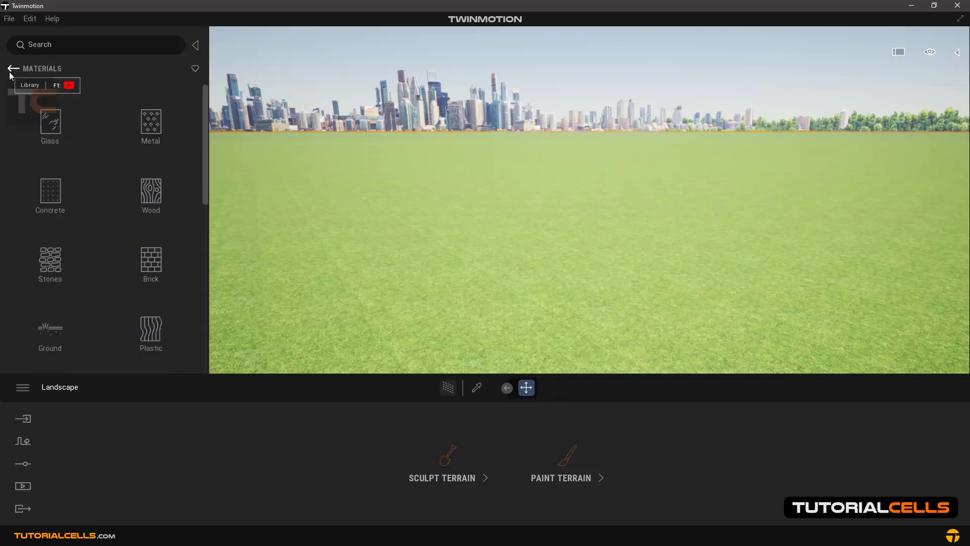
click(10, 71)
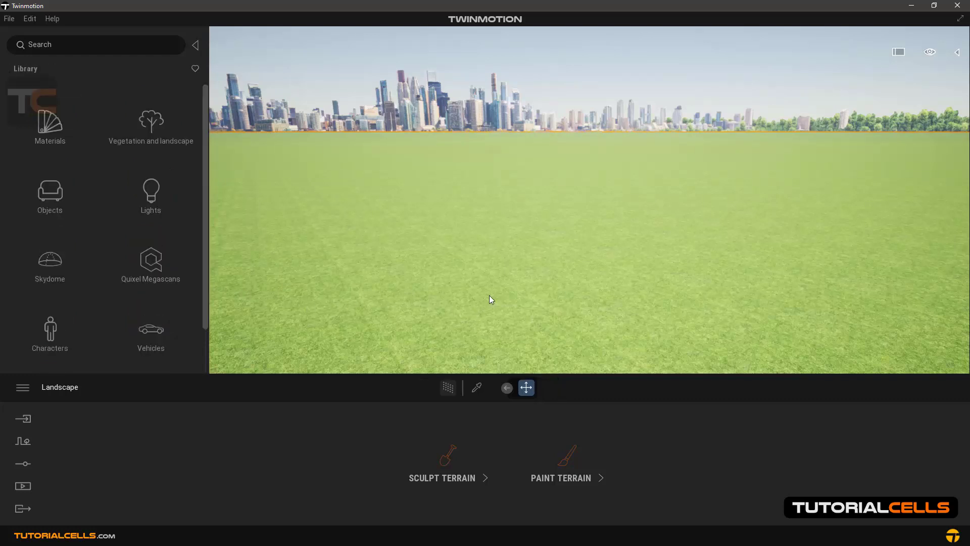
click(155, 124)
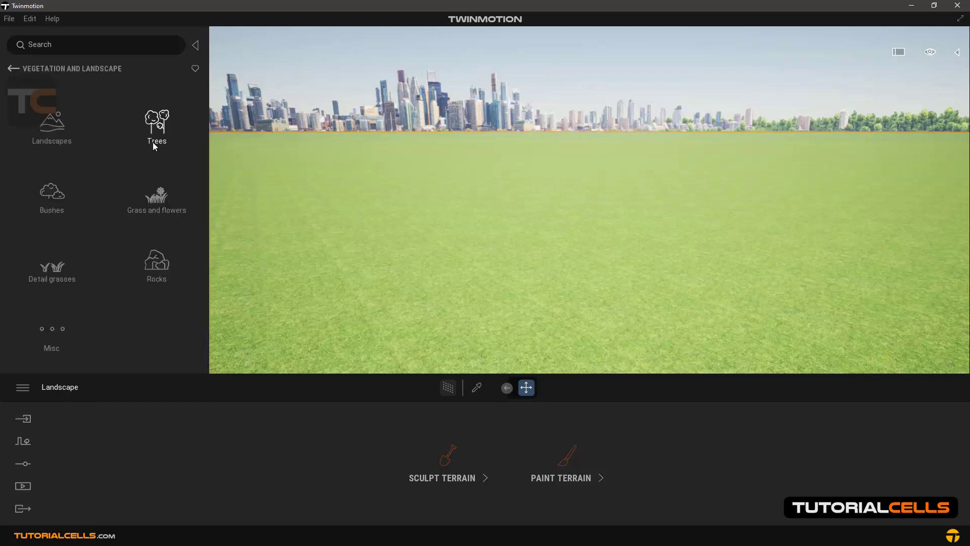
click(156, 133)
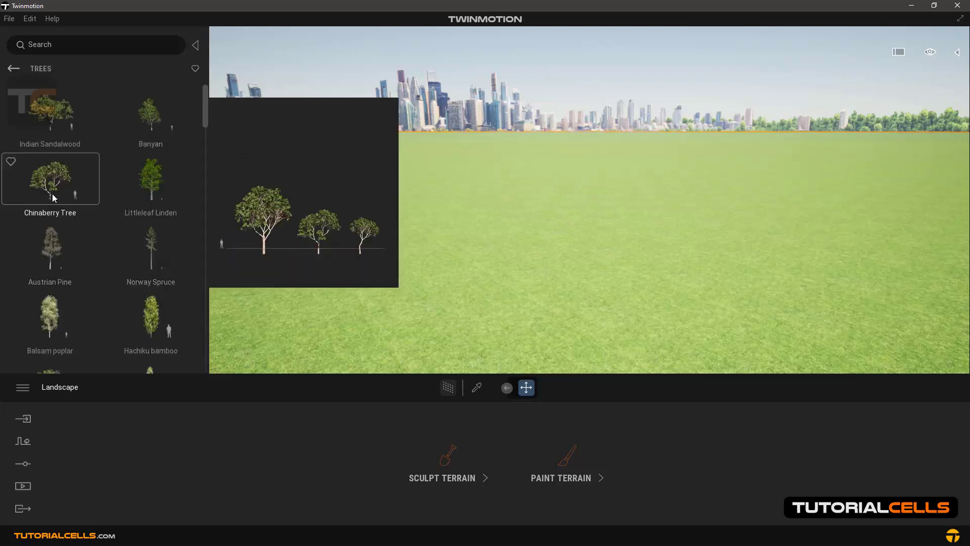
drag(442, 291, 445, 287)
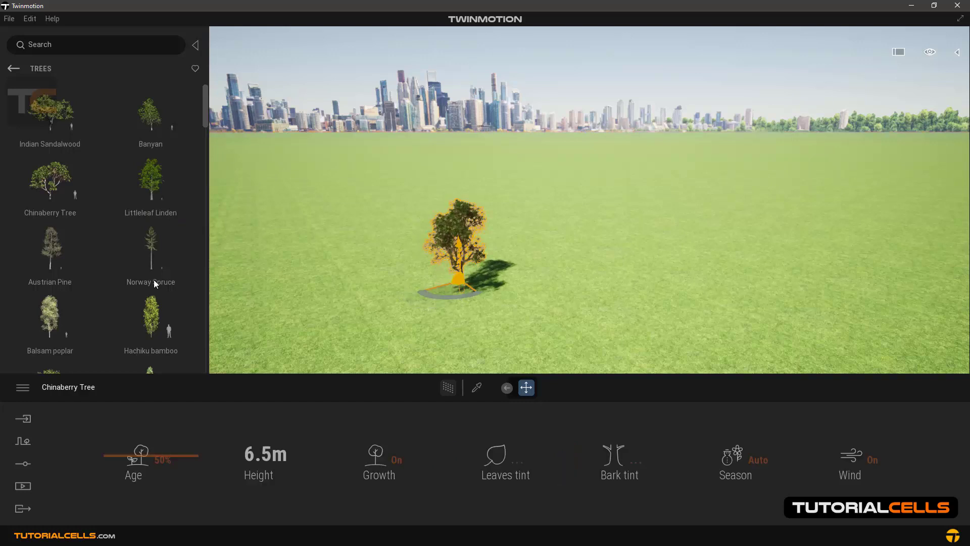
drag(200, 317, 571, 271)
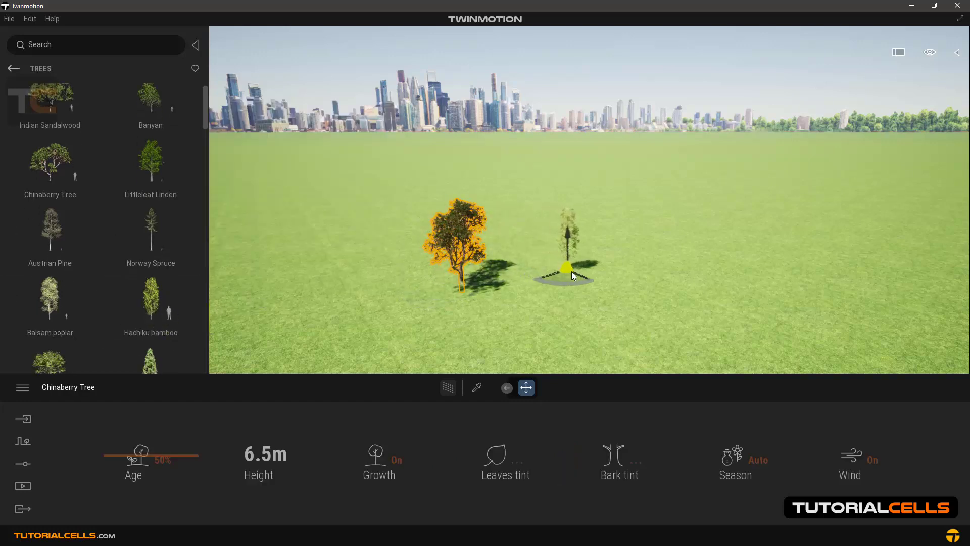
scroll(134, 350, down, 1)
scroll(66, 371, down, 1)
drag(65, 371, 521, 249)
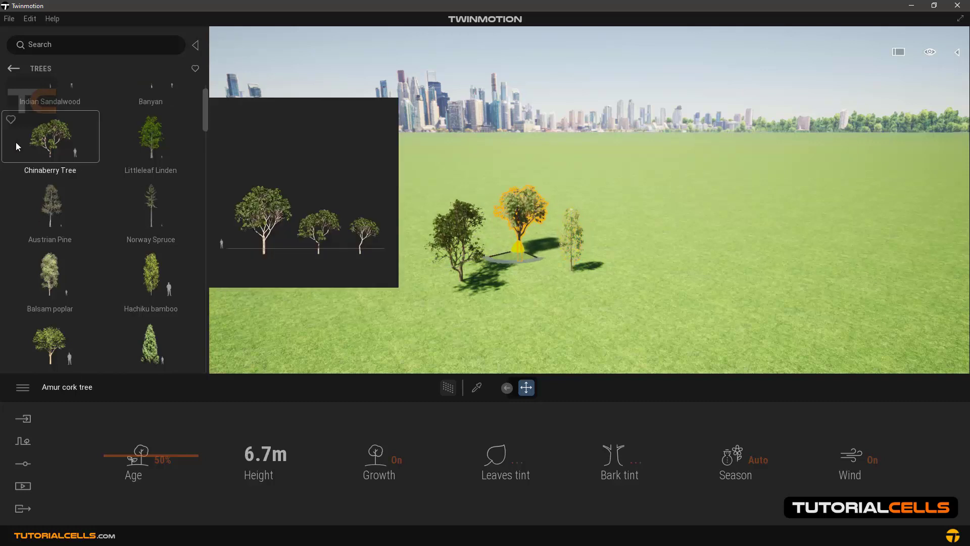
Place the animated man in a dark suit from the Characters library on the grass among the three trees
click(11, 72)
click(11, 71)
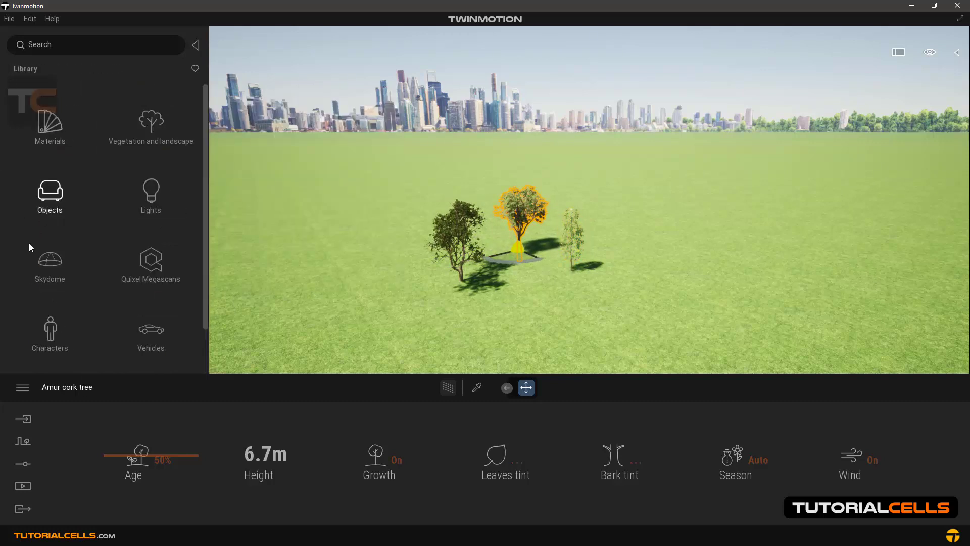
click(47, 339)
click(60, 136)
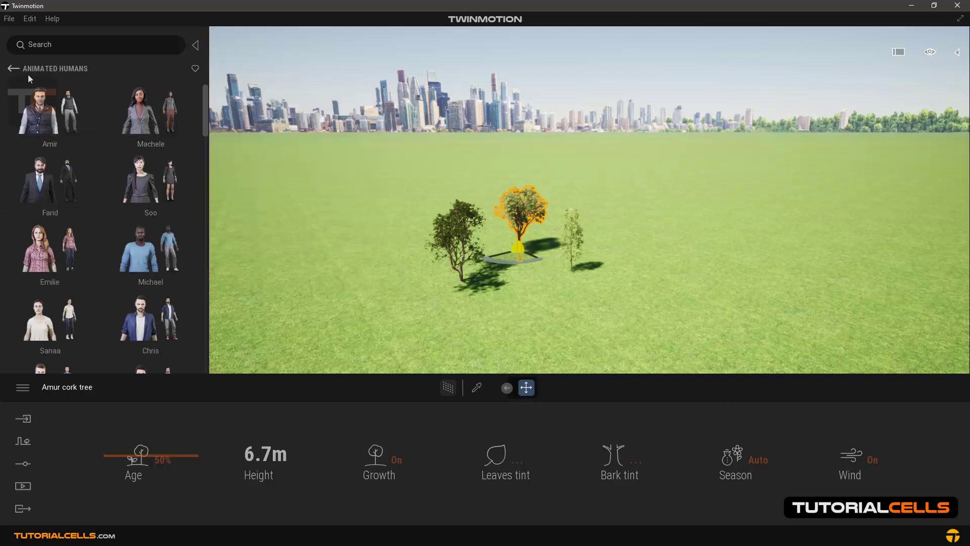
click(14, 69)
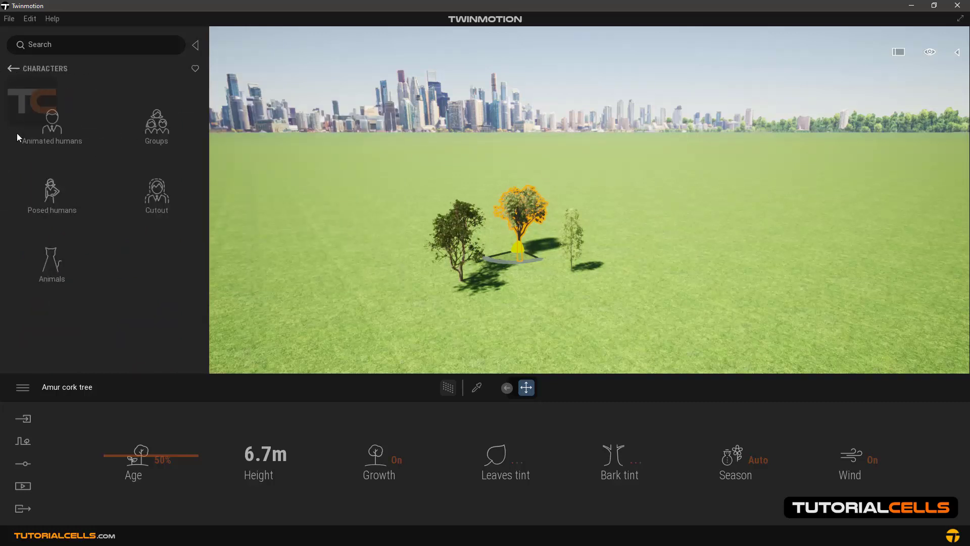
click(46, 123)
drag(35, 168, 525, 281)
click(13, 68)
click(14, 69)
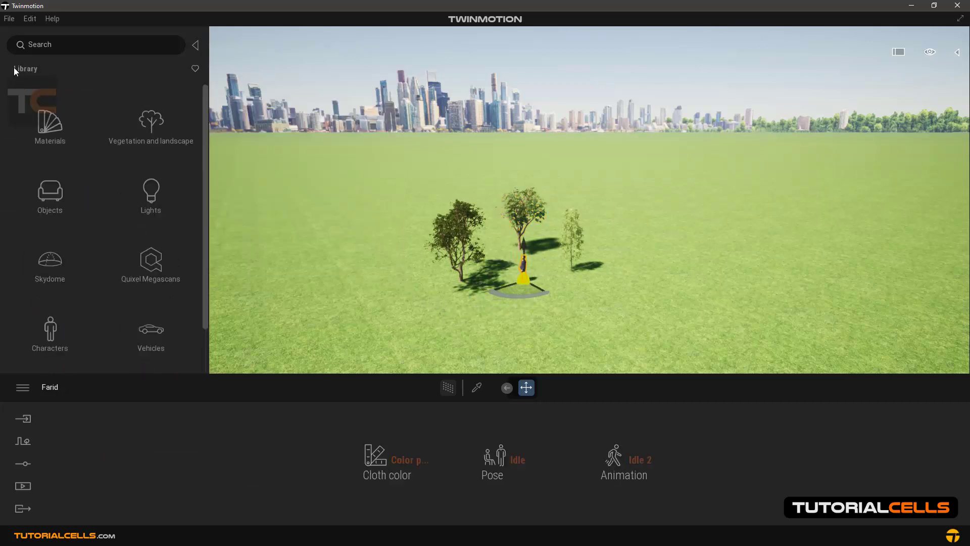
Start sculpting the Flat landscape and shift the time of day until the tree shadows fall to the opposite side
click(308, 321)
click(440, 451)
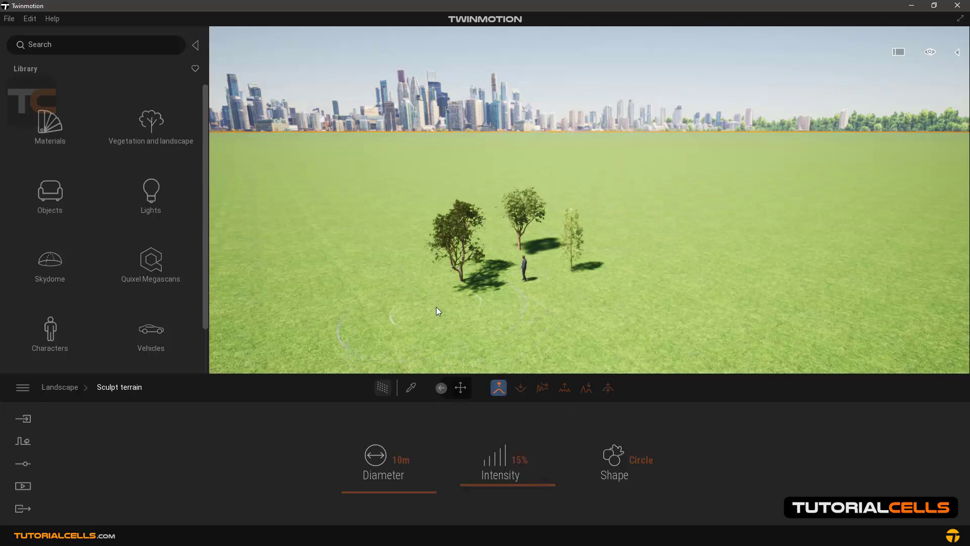
click(929, 52)
click(924, 81)
drag(875, 133, 873, 114)
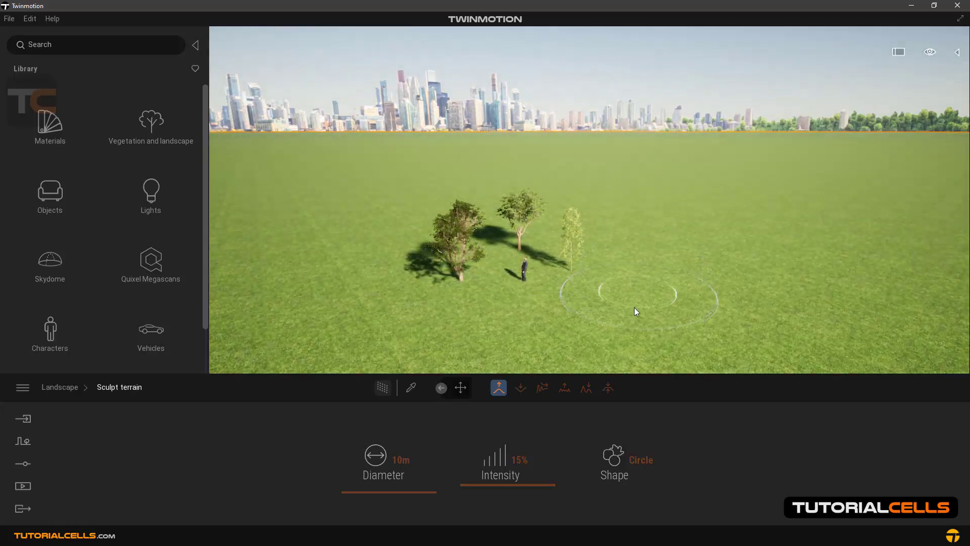
Shift the time of day further for longer tree shadows, keeping the sculpting diameter at 10 m
right_drag(632, 312, 611, 357)
key(e)
right_drag(631, 278, 625, 313)
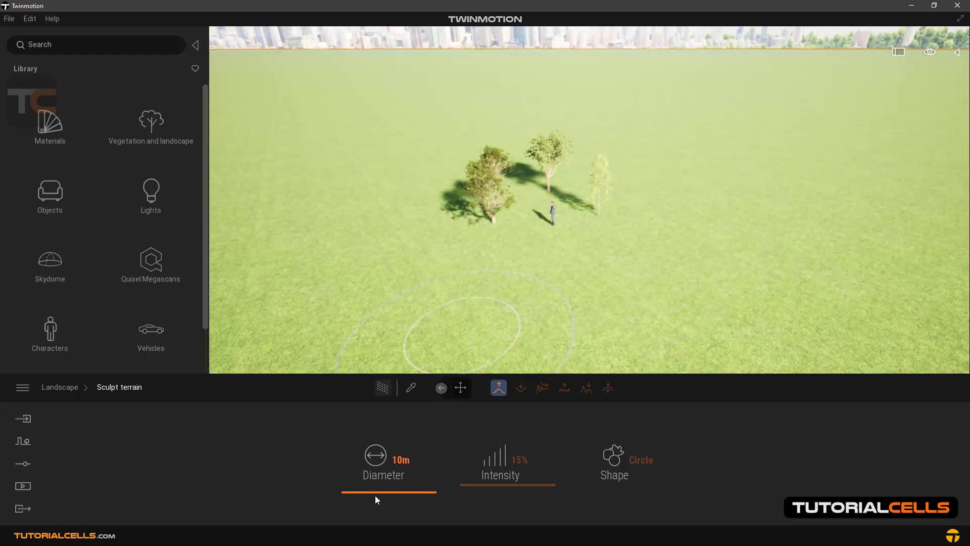
mouse_move(374, 490)
mouse_down()
mouse_move(383, 507)
mouse_move(383, 497)
mouse_up()
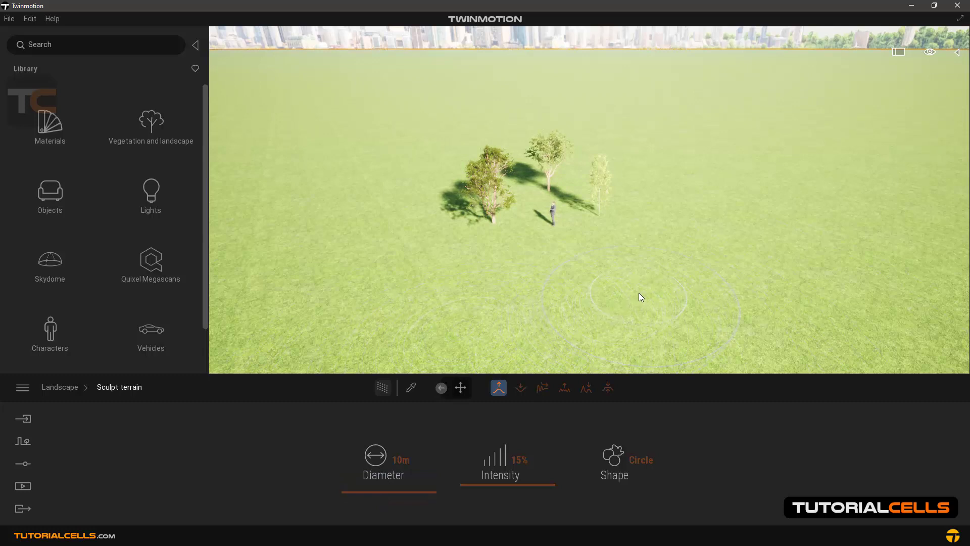
right_drag(629, 277, 593, 273)
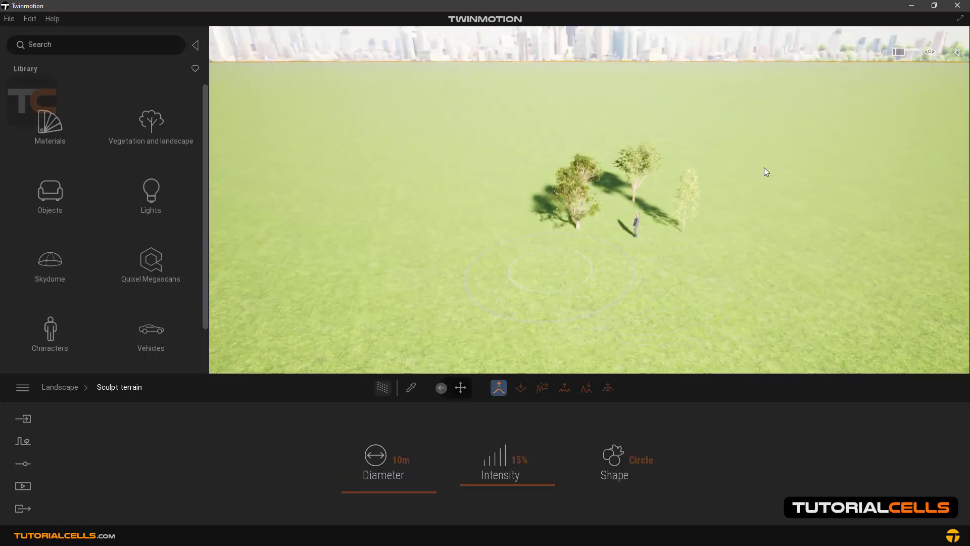
mouse_move(924, 56)
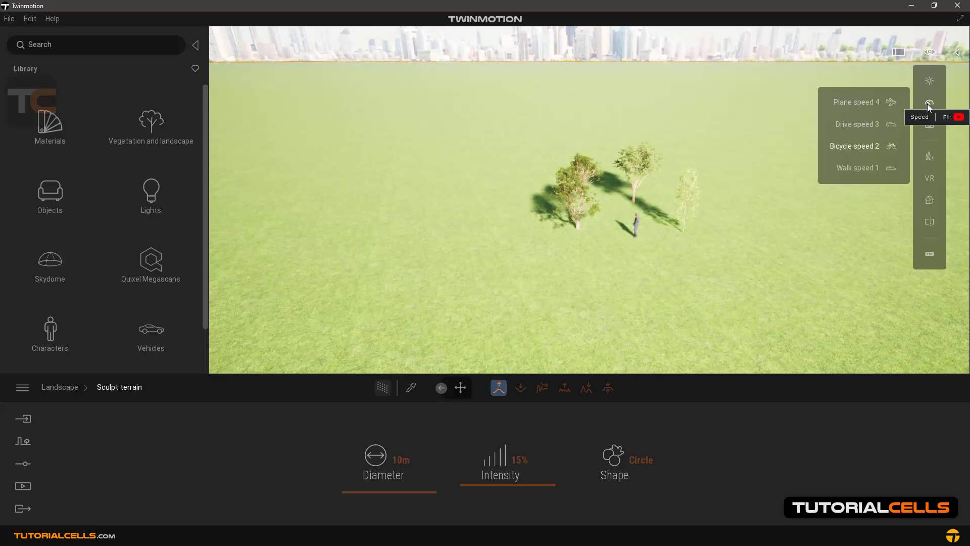
mouse_move(930, 81)
drag(878, 118, 868, 118)
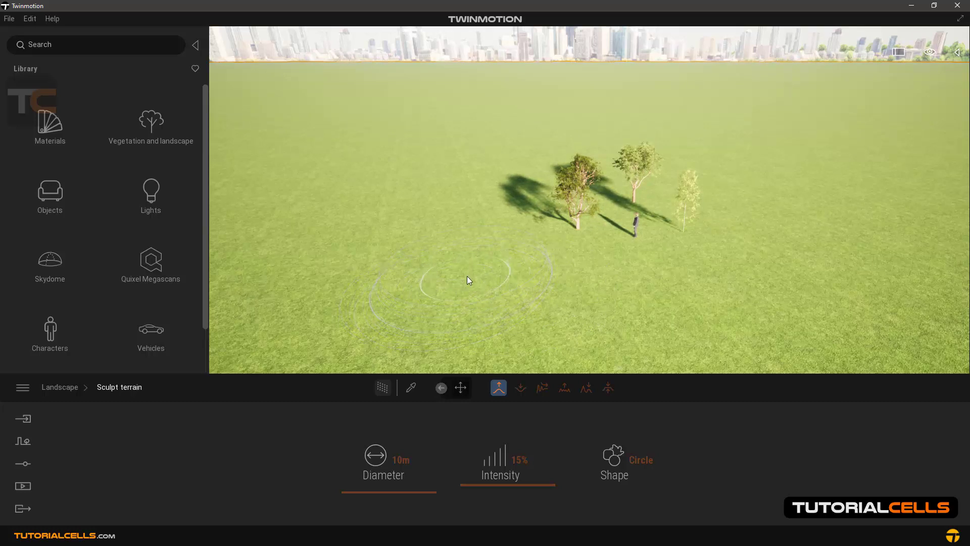
Raise steep mounds on both sides of the trees and a low curved ridge behind them, using a 10 m circular brush at 15% intensity
drag(467, 276, 472, 276)
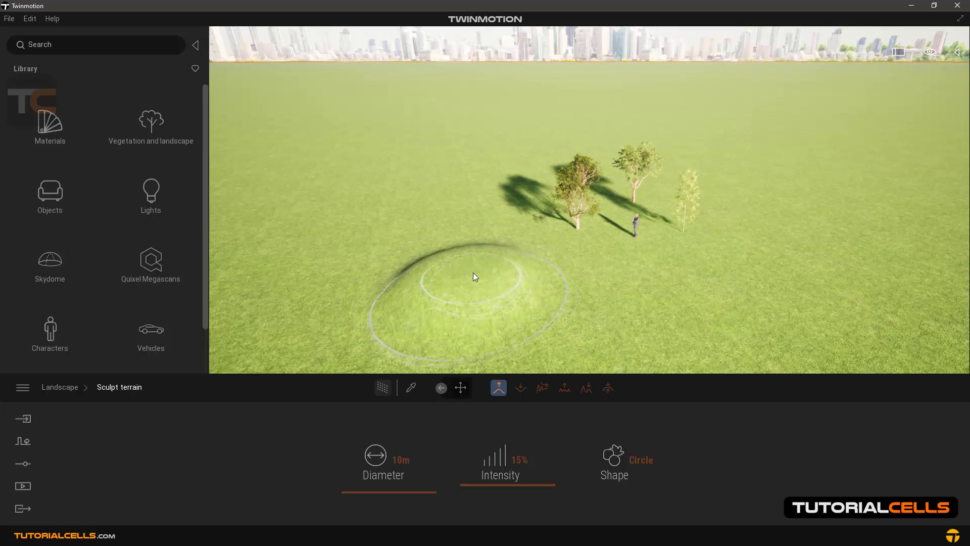
mouse_move(735, 265)
mouse_down()
mouse_move(847, 245)
mouse_move(824, 182)
mouse_up()
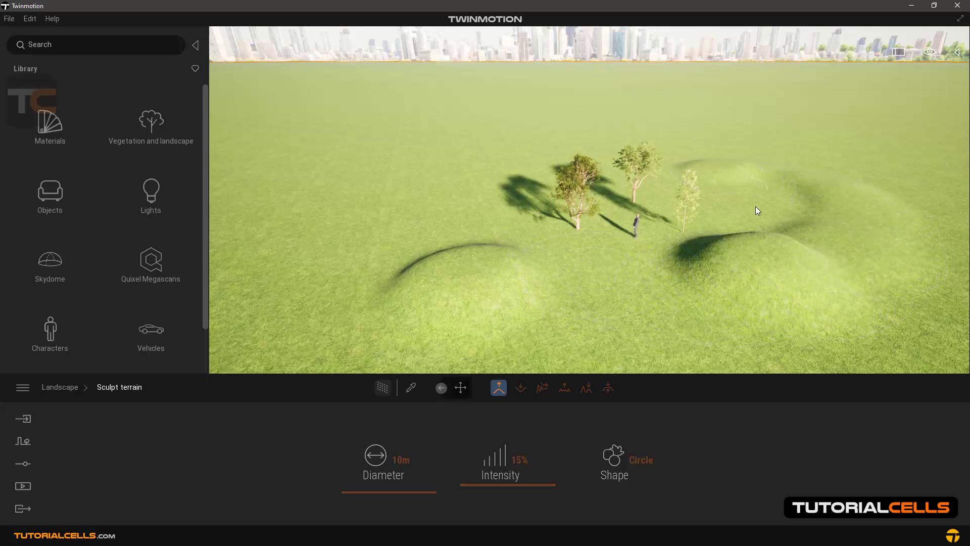
drag(758, 266, 767, 263)
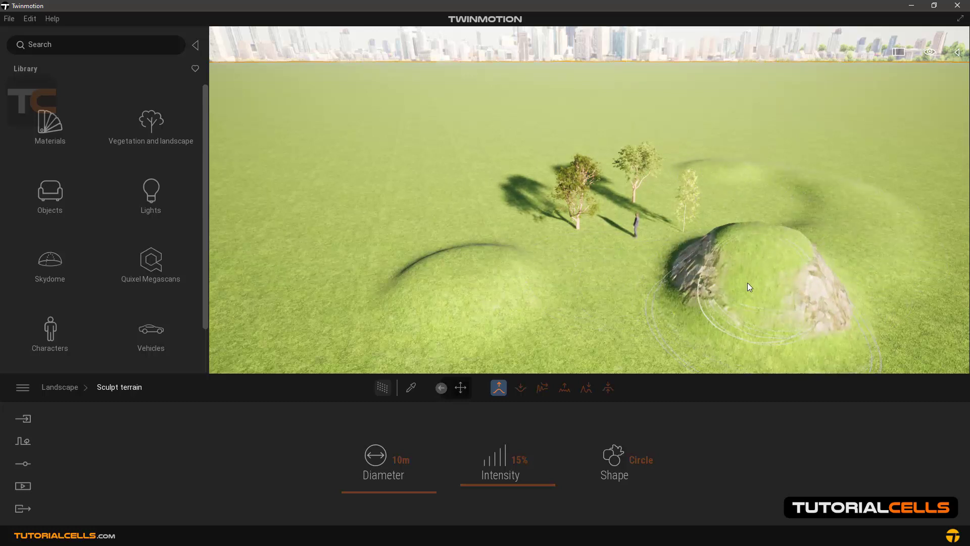
drag(413, 280, 471, 315)
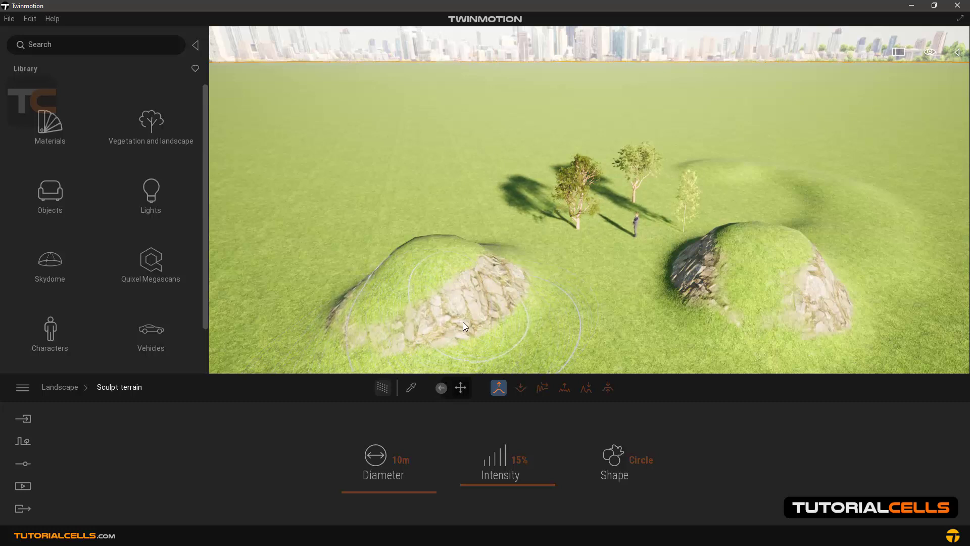
Raise a steep mound behind the left rocky mound at 31% and 71% intensity, plus two more mounds farther back at 71%
drag(460, 485, 493, 485)
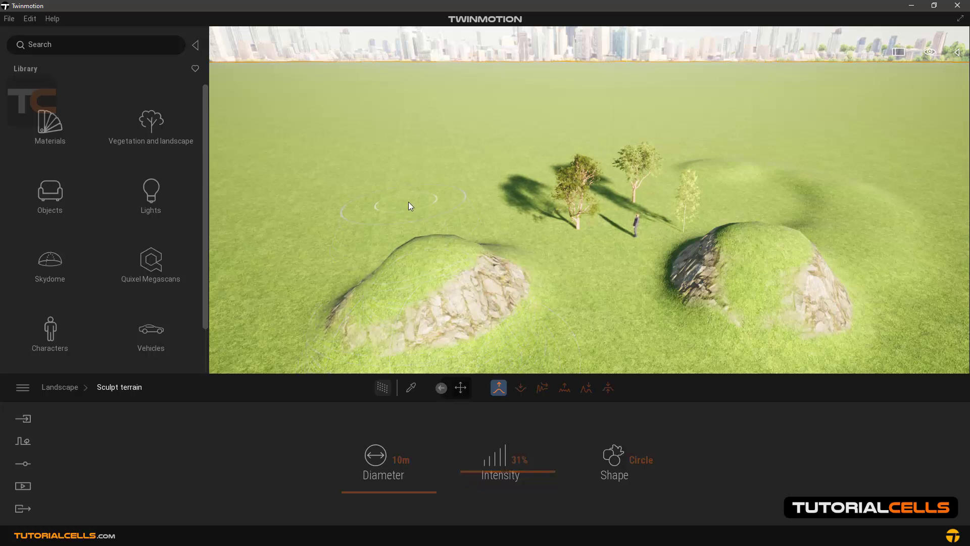
drag(387, 198, 390, 207)
drag(469, 471, 525, 471)
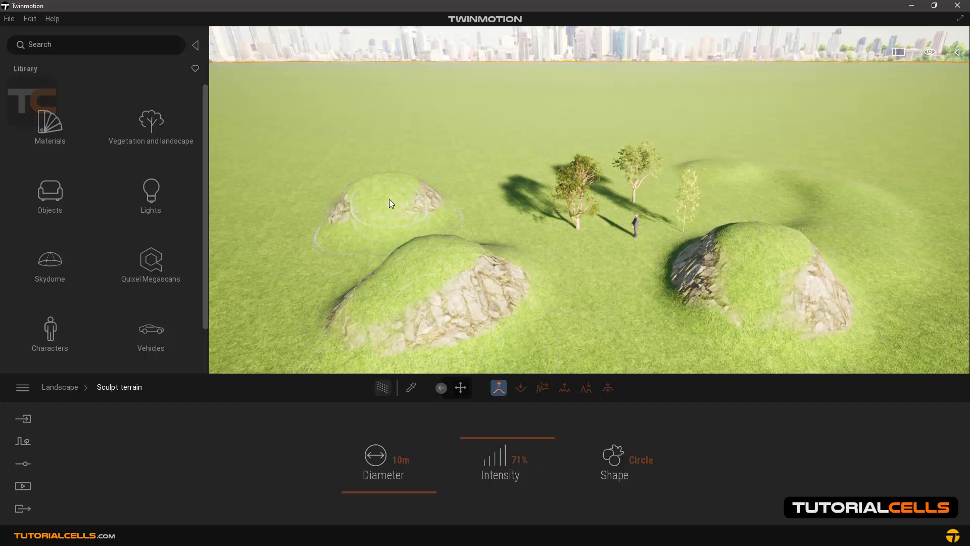
drag(390, 201, 389, 199)
mouse_move(472, 149)
mouse_down()
mouse_move(357, 141)
mouse_move(376, 141)
mouse_move(379, 178)
mouse_up()
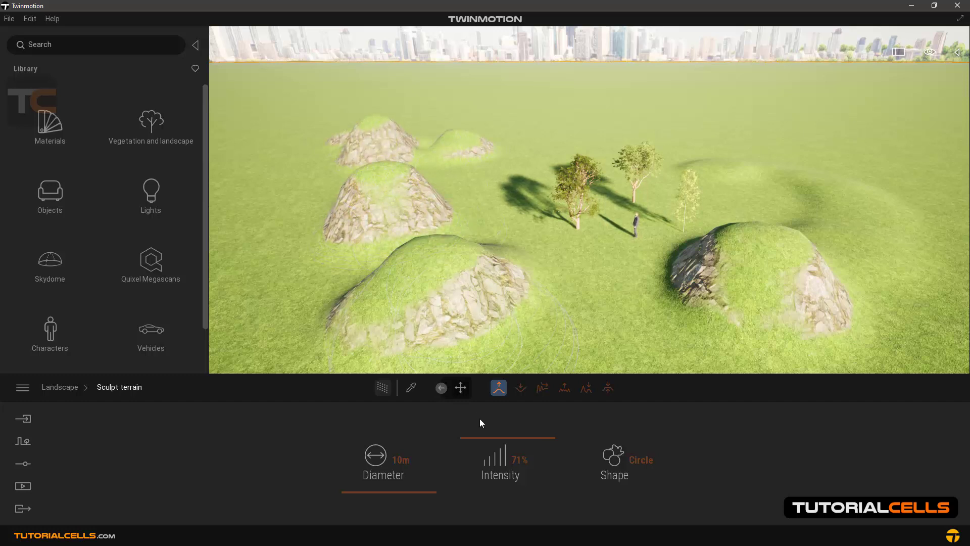
Set the brush intensity to 15% and diameter to 8 m, and raise a low mound between the two large foreground mounds
drag(470, 438, 471, 483)
click(515, 460)
text(15)
key(Return)
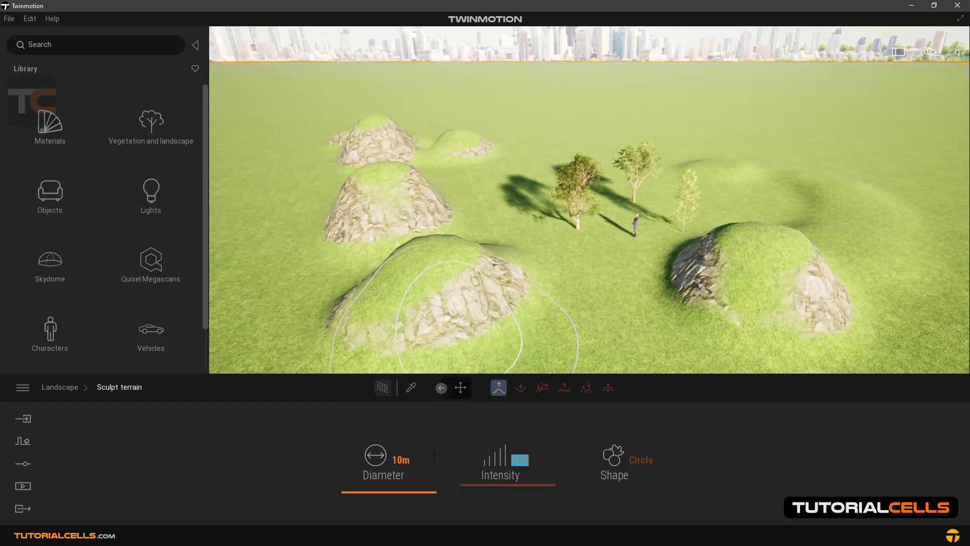
drag(427, 495, 429, 499)
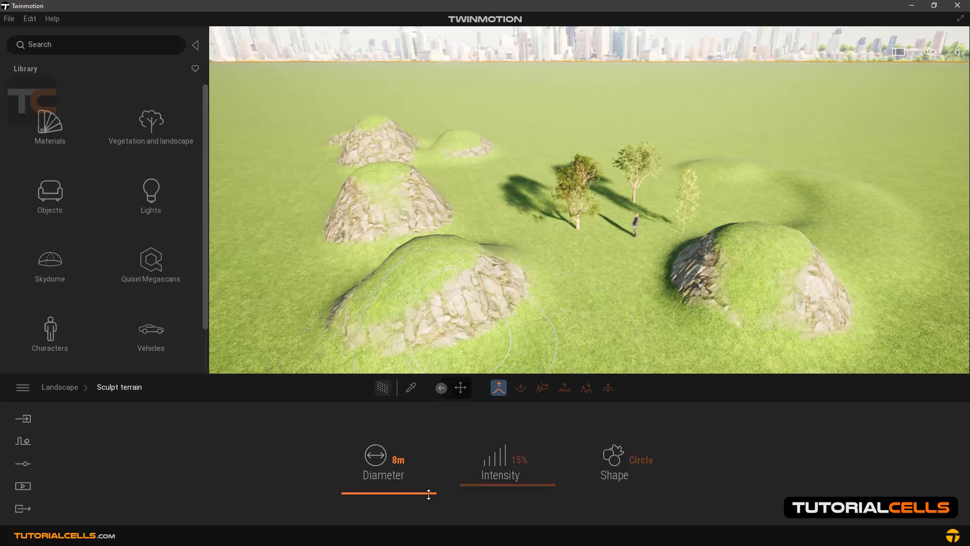
click(609, 313)
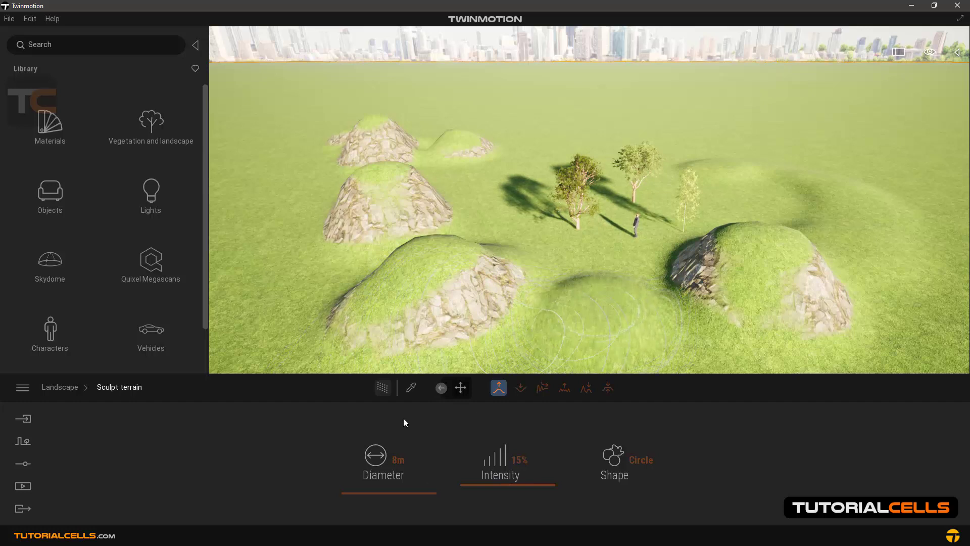
Change the brush shape to Smooth circle and build up the front of the rocky mound to the right of the trees
click(644, 461)
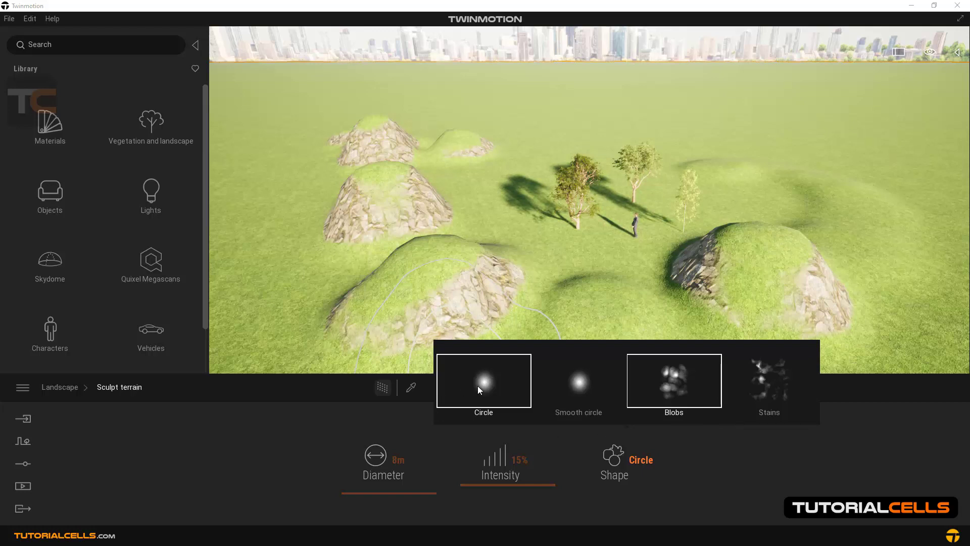
click(574, 391)
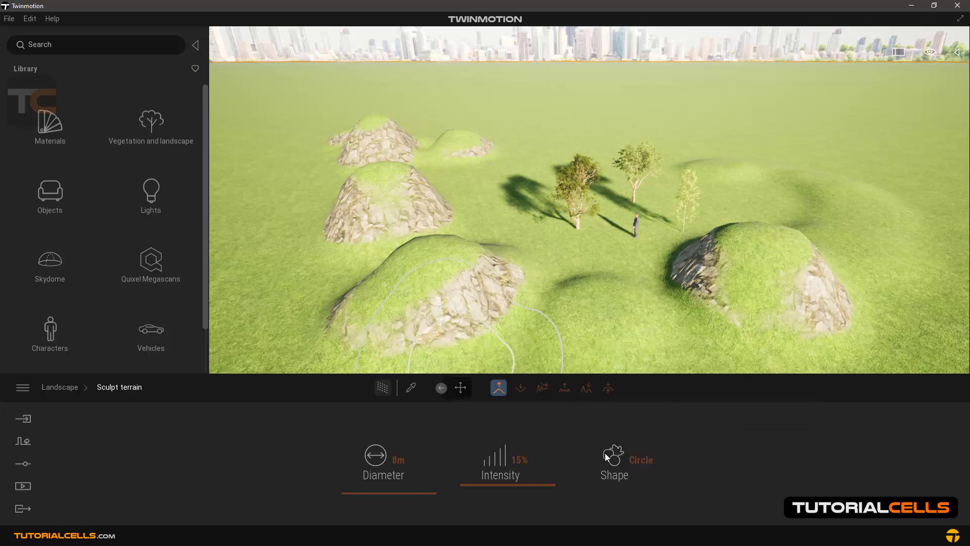
click(641, 461)
click(586, 393)
mouse_move(705, 285)
mouse_down()
mouse_move(733, 271)
mouse_move(717, 283)
mouse_up()
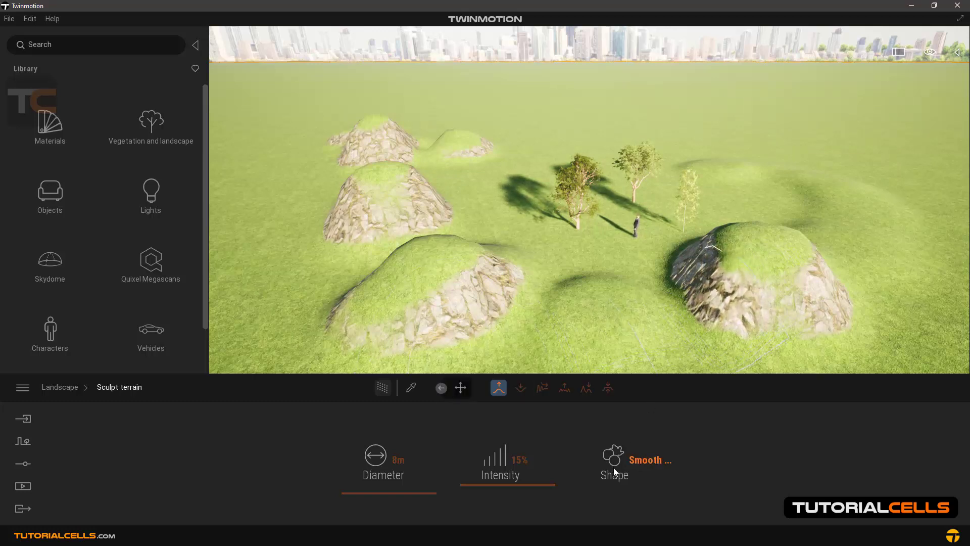
Raise a small bump on the open grass beyond the right rocky mound using the 8 m Blobs brush
right_drag(676, 308, 854, 296)
click(635, 457)
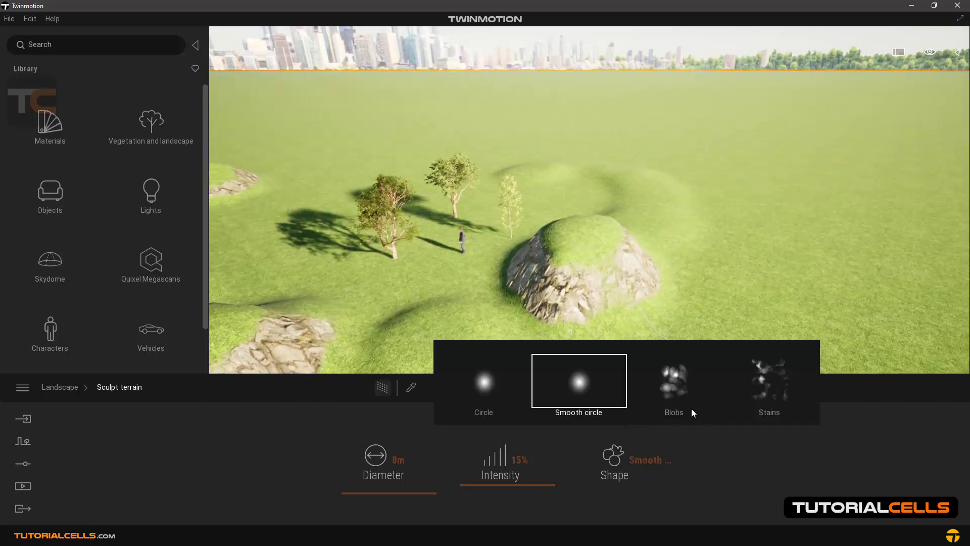
click(673, 383)
drag(774, 224, 760, 247)
Raise a cluster of irregular rocky hills behind the right rocky mound using a 50 m Stains brush
drag(367, 493, 412, 493)
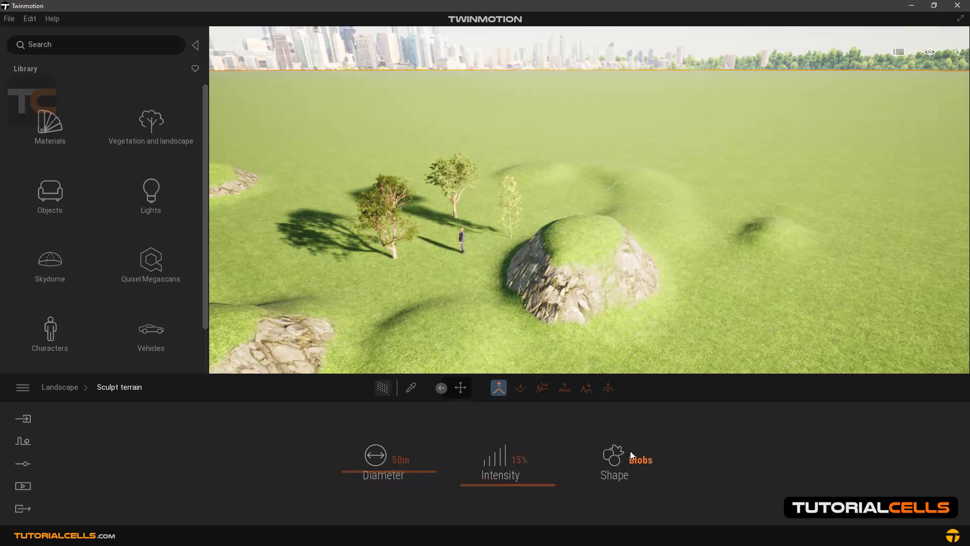
click(641, 457)
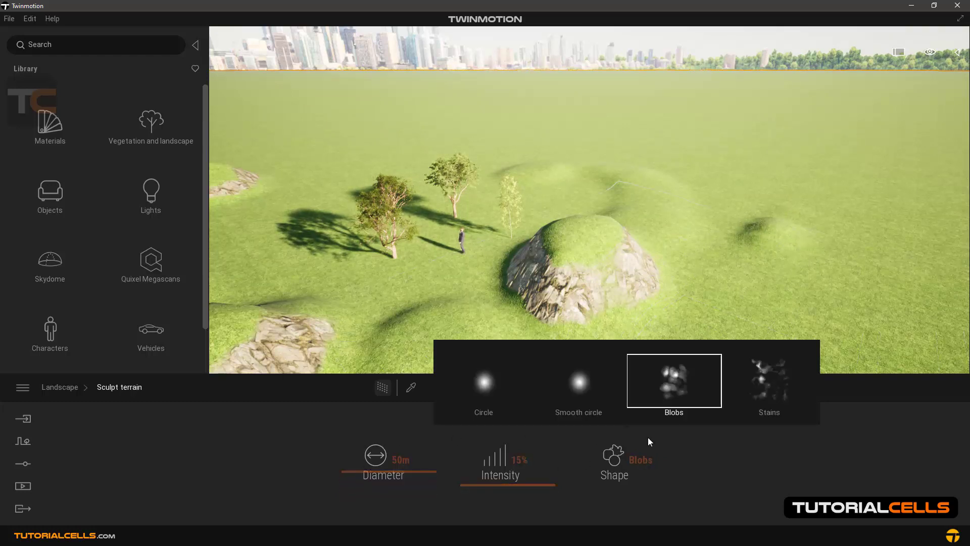
click(748, 384)
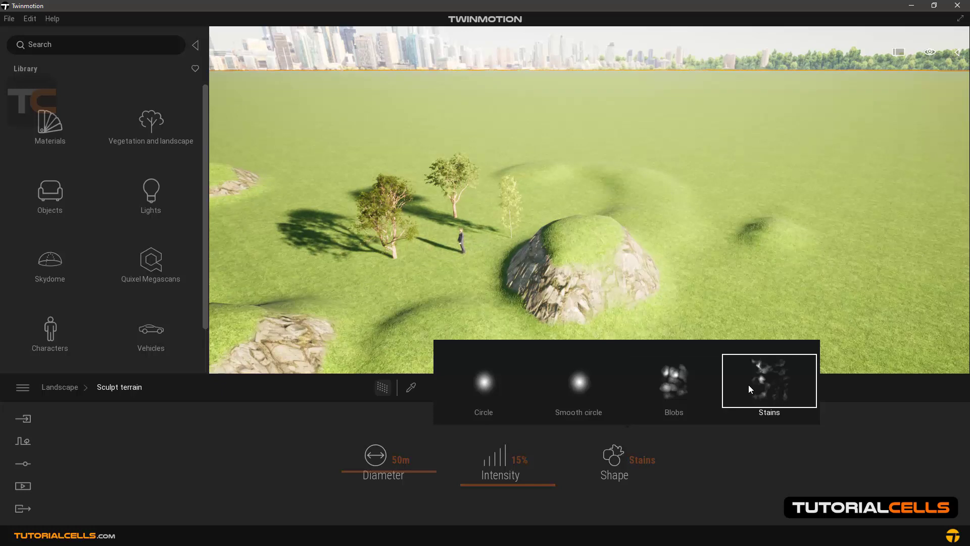
drag(706, 198, 723, 195)
right_drag(665, 260, 638, 295)
Add more irregular hills around the existing cluster and on the open grass left of the mounds with the 50 m Stains brush
click(634, 463)
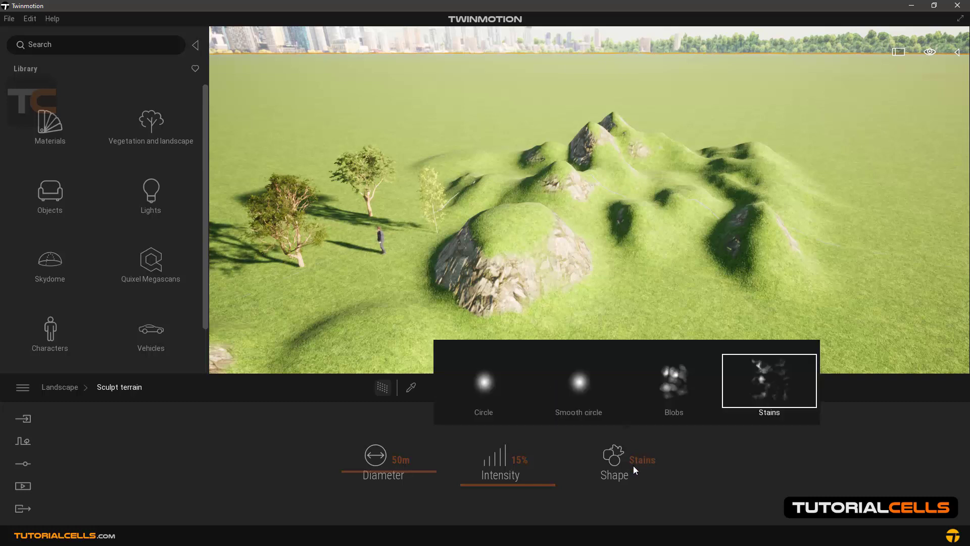
right_drag(599, 197, 542, 169)
drag(501, 150, 499, 150)
right_drag(542, 268, 232, 255)
click(393, 205)
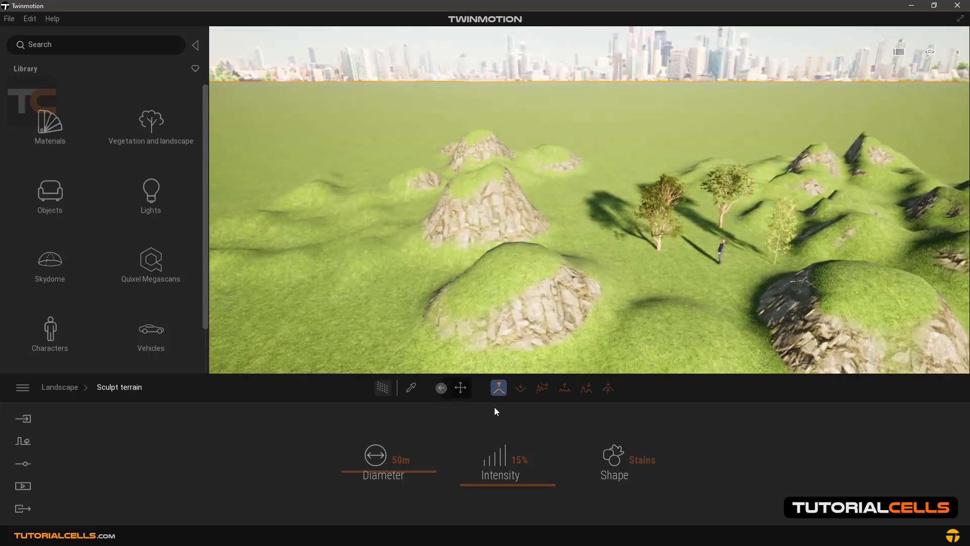
Try digging into the terrain around the left rocky mounds with the 50 m Stains brush, and undo it
click(519, 388)
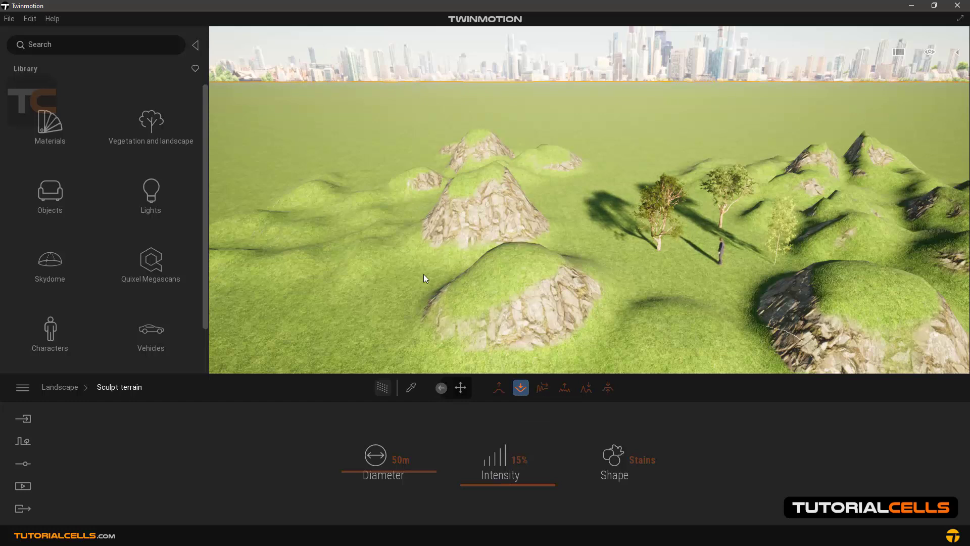
drag(424, 274, 423, 272)
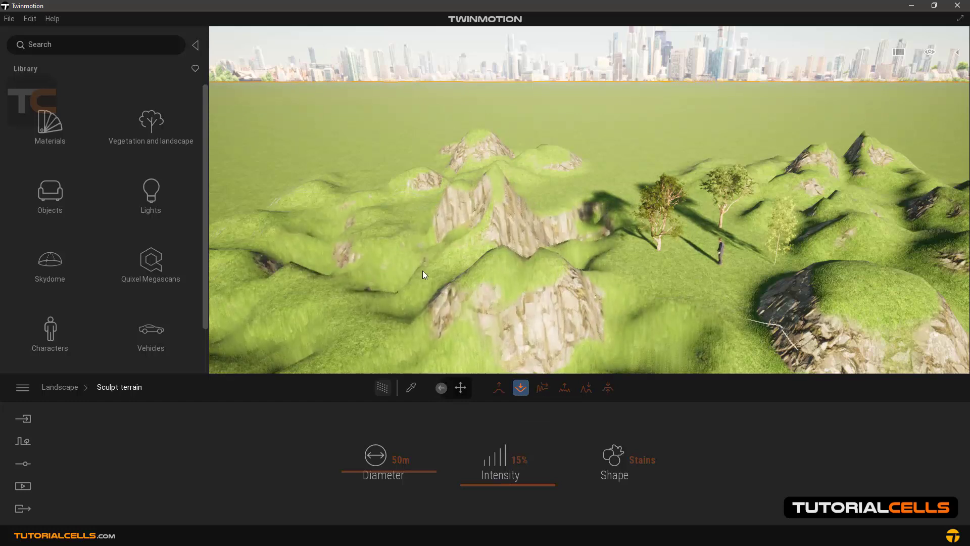
key(ctrl+z)
Dig a hollow in front of the left rocky mounds using a Circle brush with an 18 m diameter
click(639, 457)
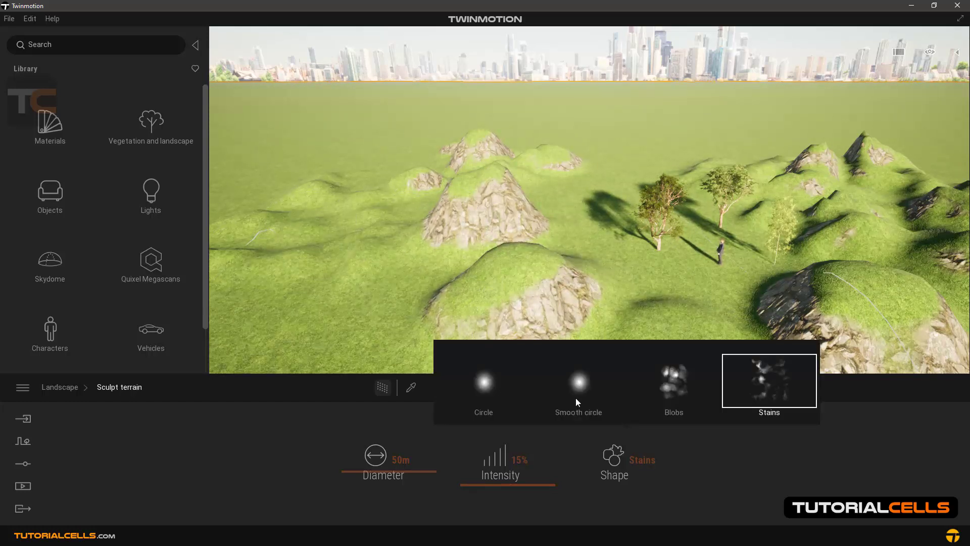
click(486, 386)
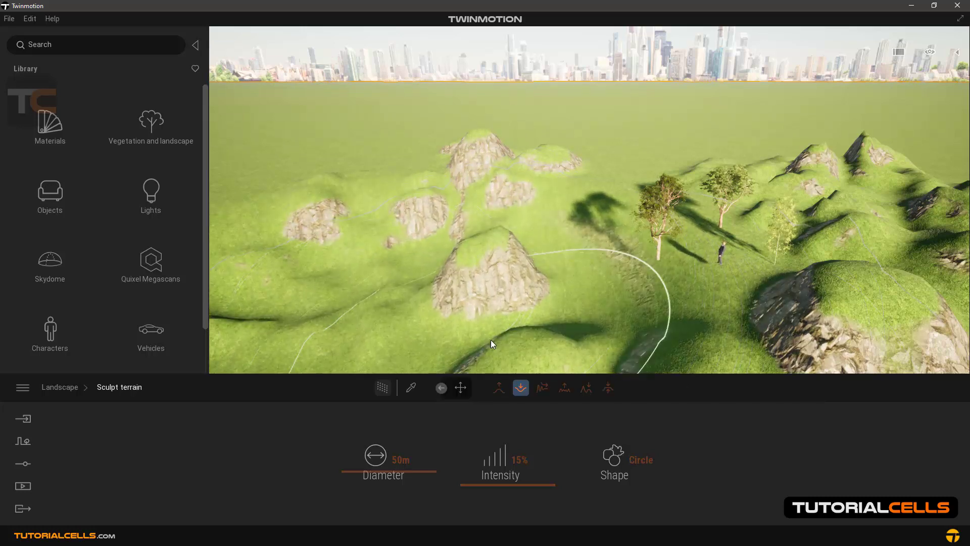
drag(426, 479, 426, 489)
drag(369, 295, 374, 298)
Smooth the rocky peaks of the hills behind and beside the trees with the 18 m Circle brush
click(542, 387)
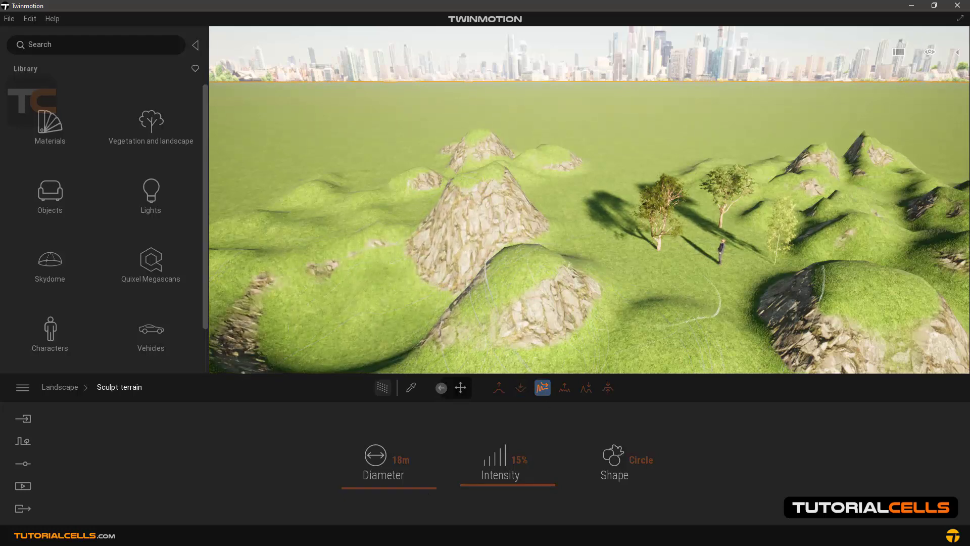
right_drag(586, 318, 702, 308)
mouse_move(730, 204)
mouse_down()
mouse_move(756, 195)
mouse_move(601, 162)
mouse_move(784, 239)
mouse_move(562, 156)
mouse_move(278, 210)
mouse_move(828, 257)
mouse_move(742, 299)
mouse_up()
right_drag(742, 299, 659, 312)
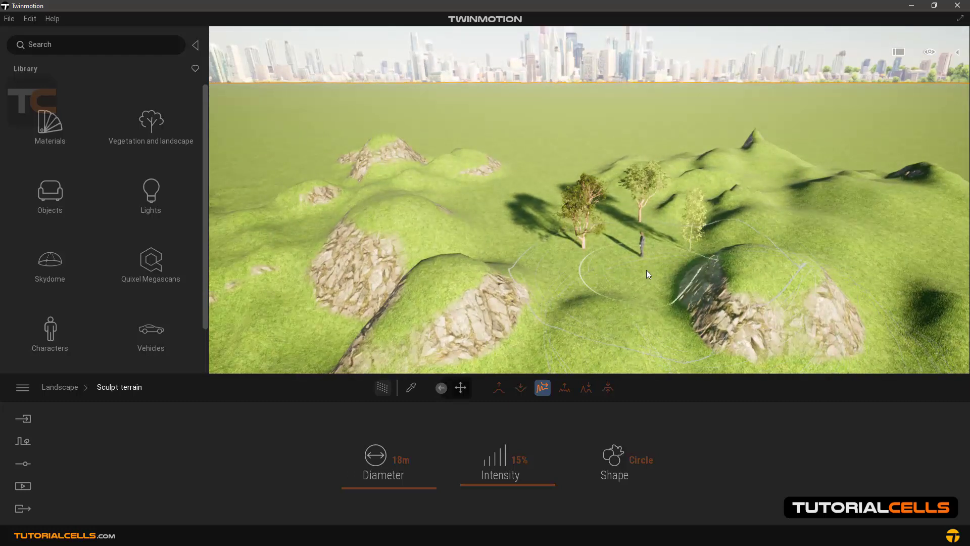
Fill in the low ground behind the trees and around the left hills using the 18 m Circle brush
click(563, 389)
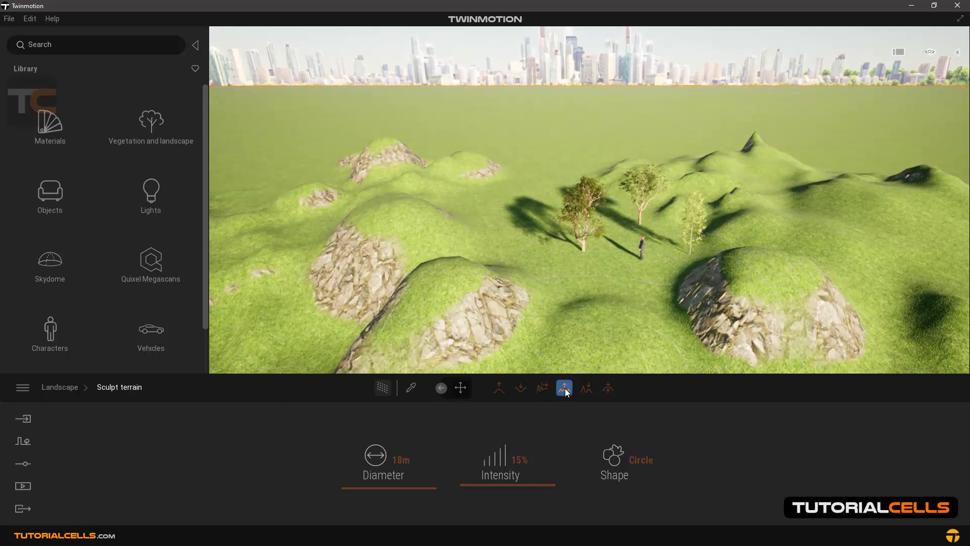
mouse_move(505, 177)
mouse_down()
mouse_move(547, 161)
mouse_move(629, 167)
mouse_up()
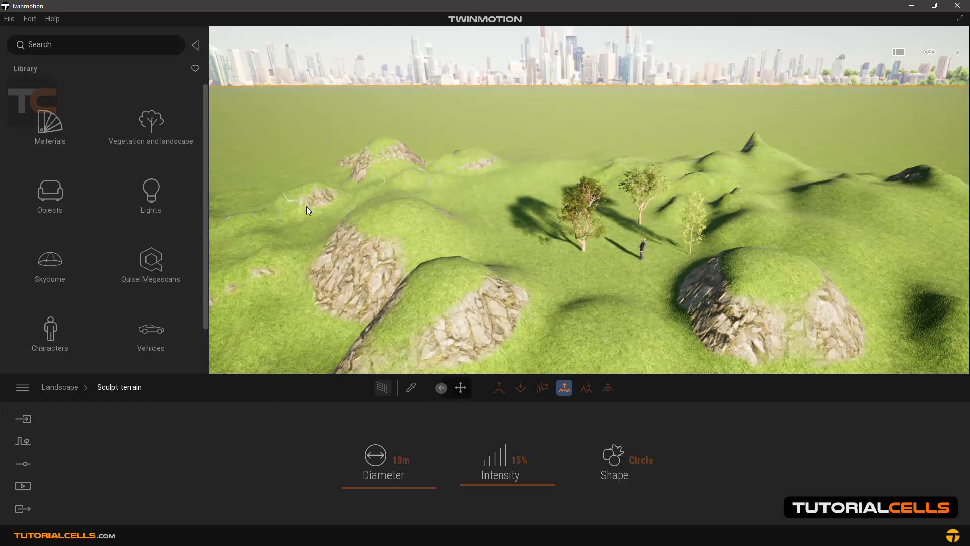
mouse_move(256, 181)
mouse_down()
mouse_move(295, 203)
mouse_move(241, 271)
mouse_move(289, 226)
mouse_move(286, 174)
mouse_up()
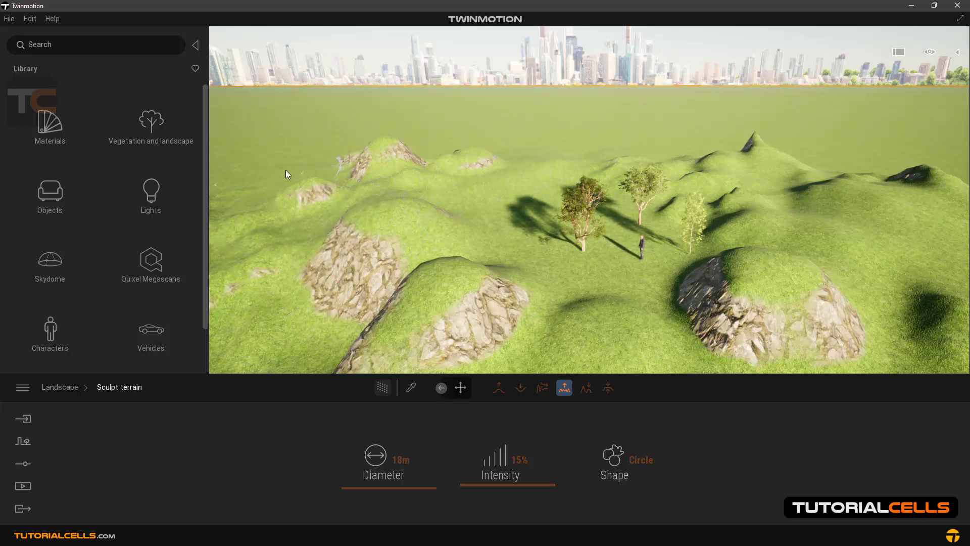
Wear down the right mound and the left rocky hills with the peak-lowering brush, and switch to the plateau-forming sculpt tool
click(586, 389)
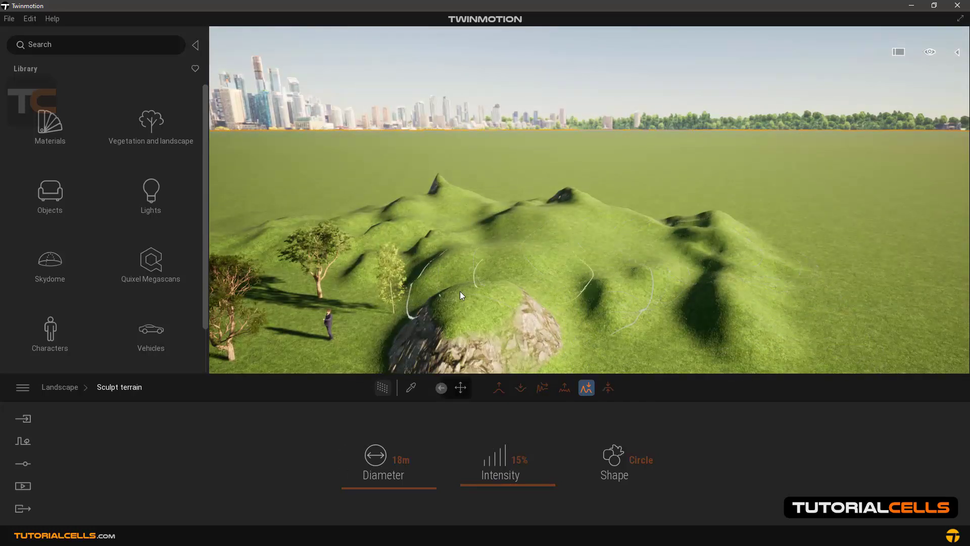
drag(466, 287, 483, 301)
right_drag(496, 299, 517, 298)
mouse_move(517, 298)
mouse_down()
mouse_move(550, 289)
mouse_move(517, 246)
mouse_move(468, 250)
mouse_up()
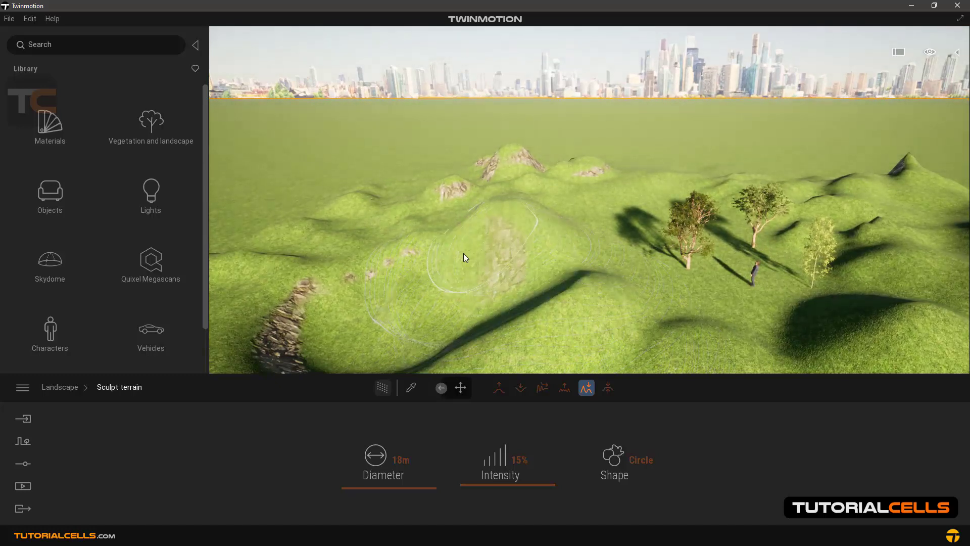
drag(313, 314, 406, 214)
right_drag(476, 275, 497, 268)
click(608, 388)
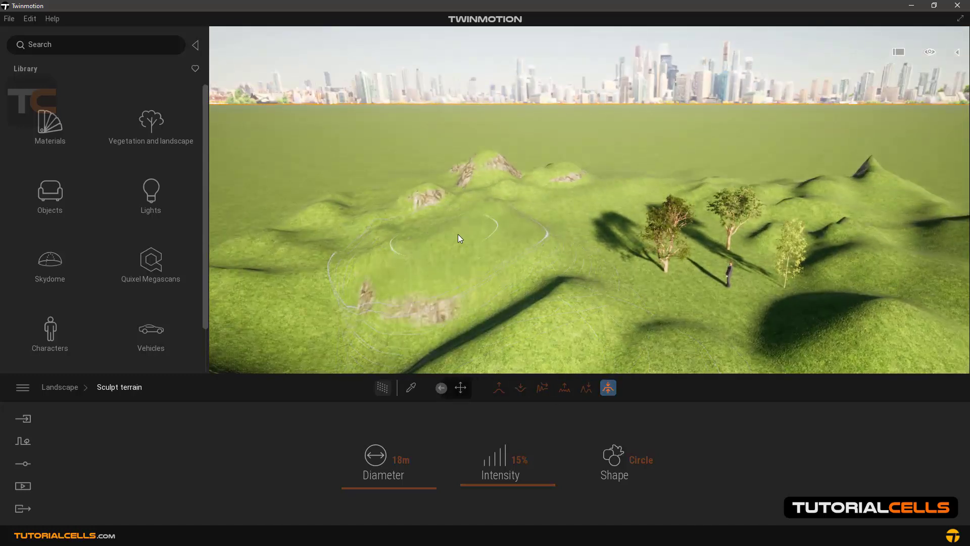
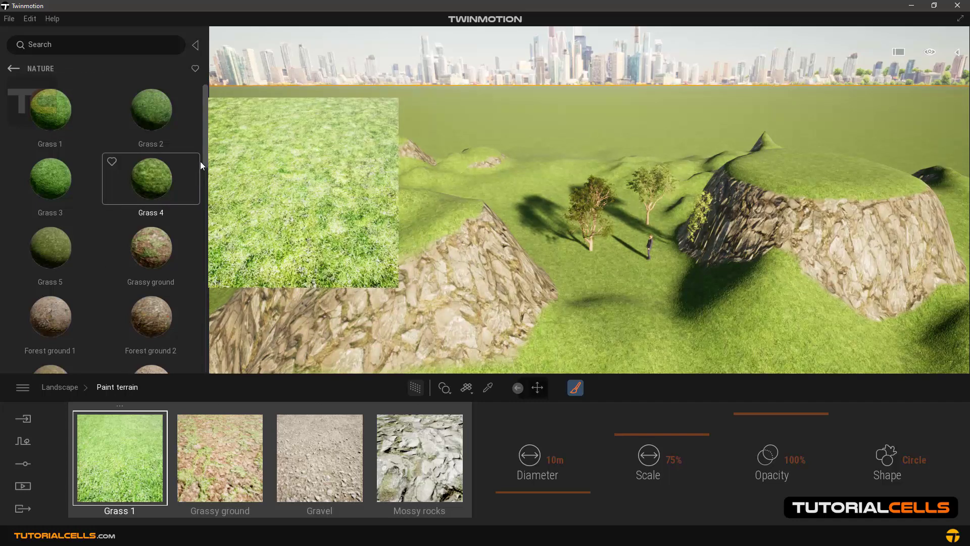
Replace the terrain's Grass 1 paint material with Wavy sand from the Nature library
drag(206, 159, 204, 267)
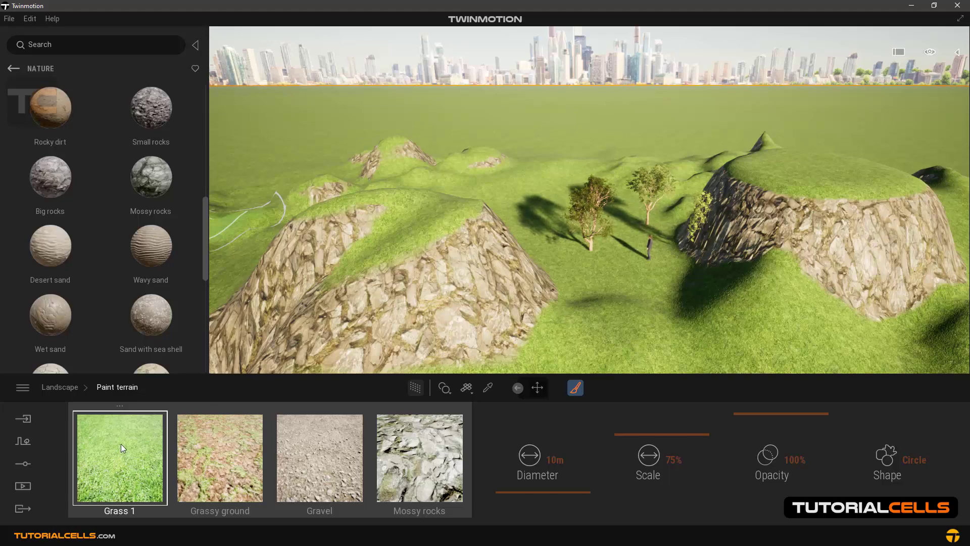
scroll(662, 300, up, 3)
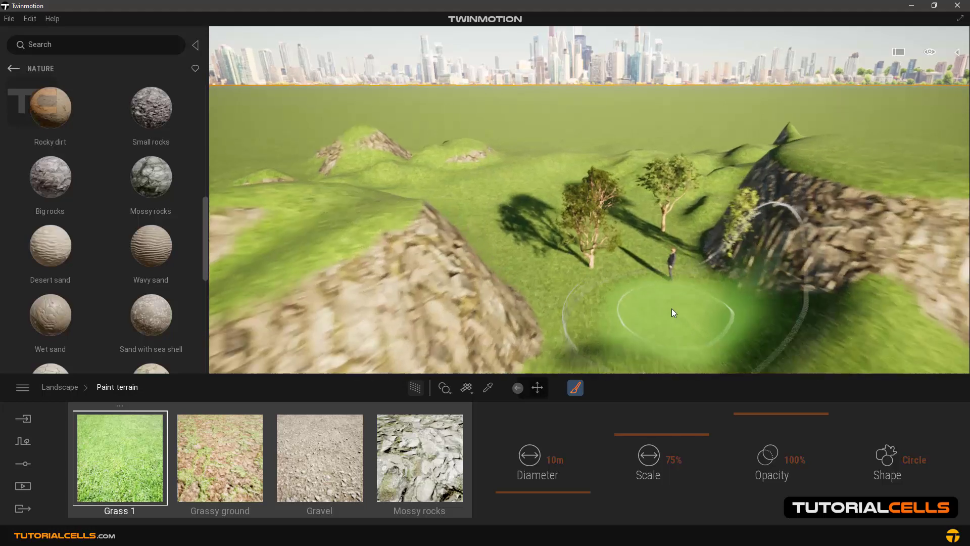
right_drag(672, 308, 690, 354)
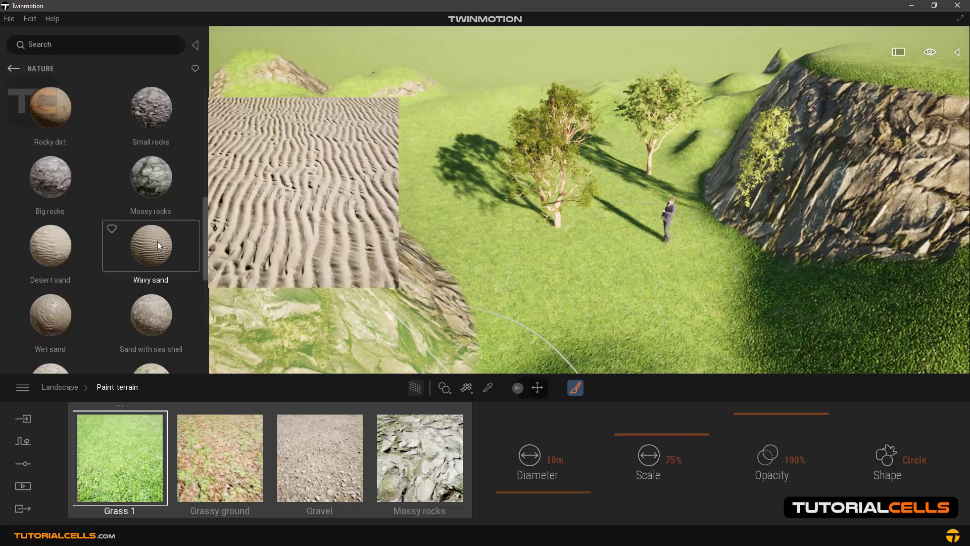
mouse_move(147, 251)
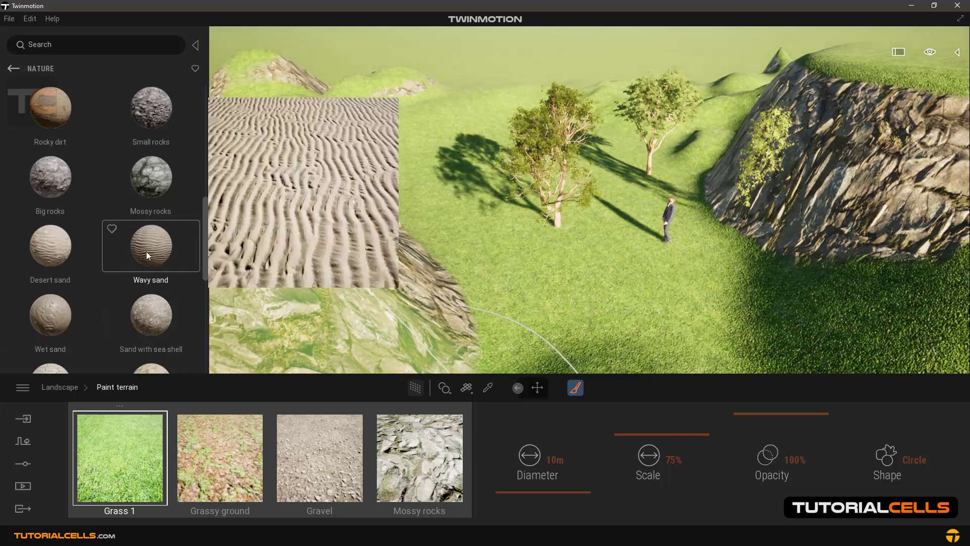
mouse_move(147, 245)
mouse_down()
mouse_move(147, 355)
mouse_move(129, 461)
mouse_move(120, 453)
mouse_up()
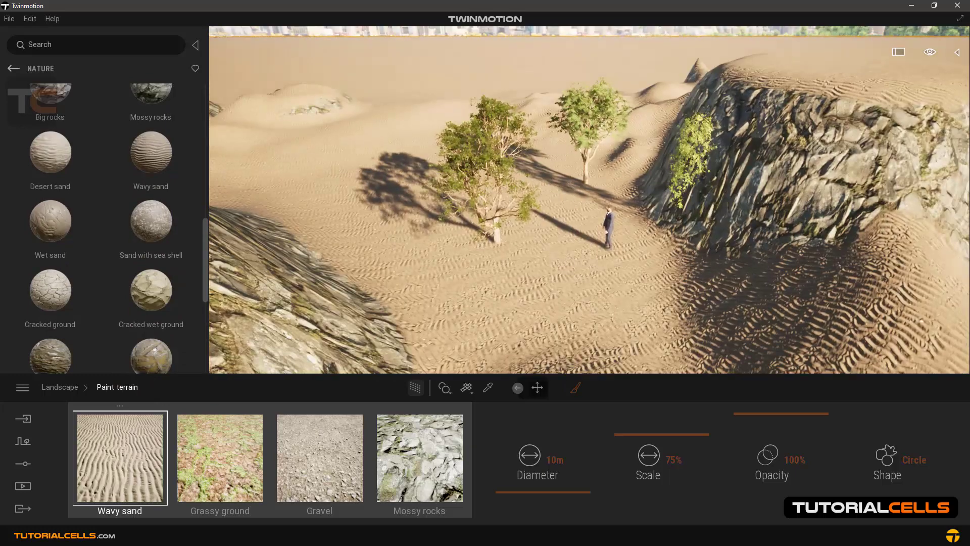
Try Ground plant 1 in place of the terrain's Mossy rocks paint material, and replace it with Cracked wet ground
right_drag(601, 279, 610, 280)
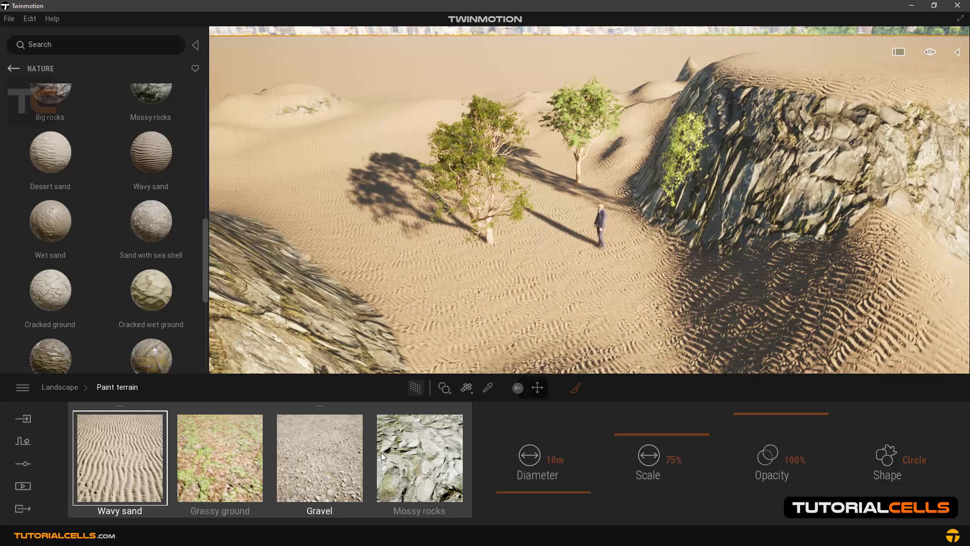
click(416, 450)
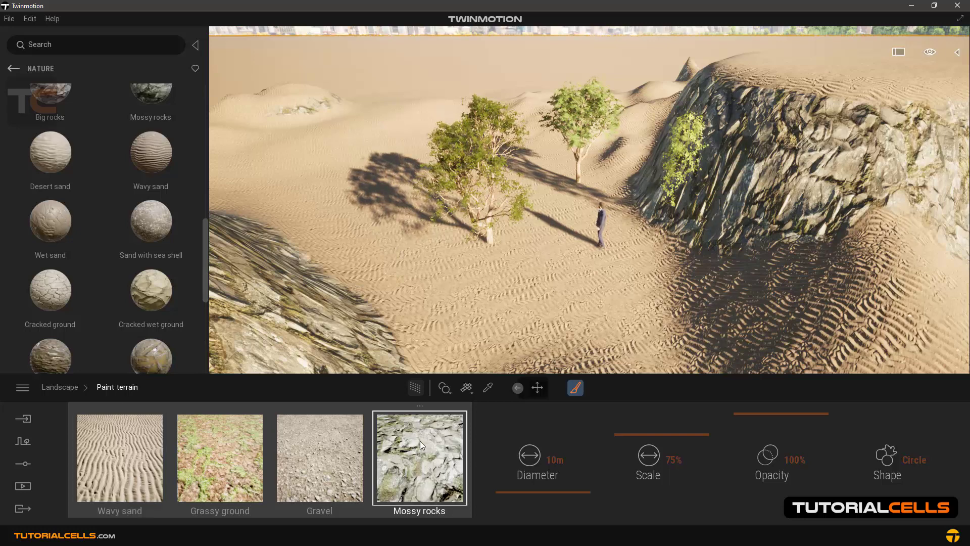
mouse_move(693, 221)
mouse_down()
mouse_move(838, 169)
mouse_move(754, 179)
mouse_up()
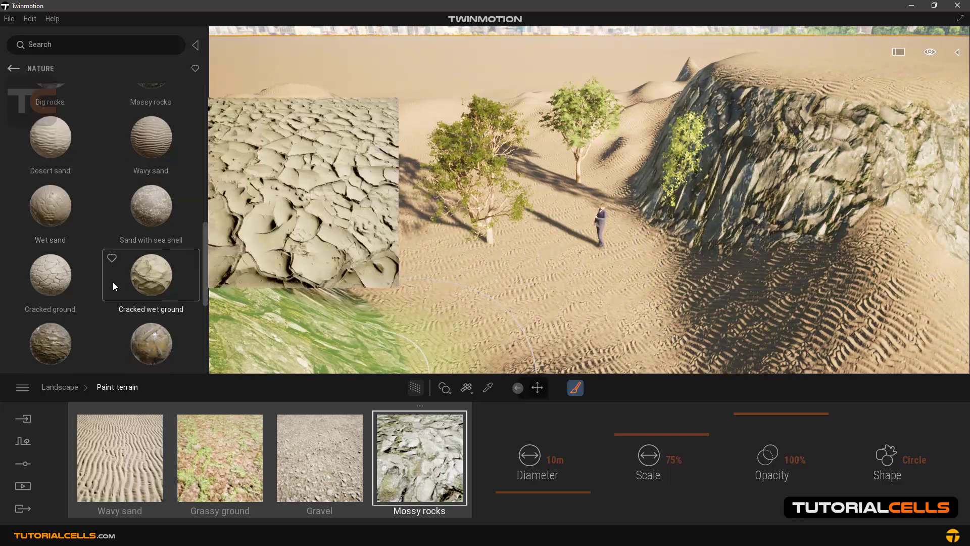
scroll(113, 285, down, 1)
scroll(113, 287, down, 1)
mouse_move(142, 328)
mouse_down()
mouse_move(189, 327)
mouse_move(414, 438)
mouse_up()
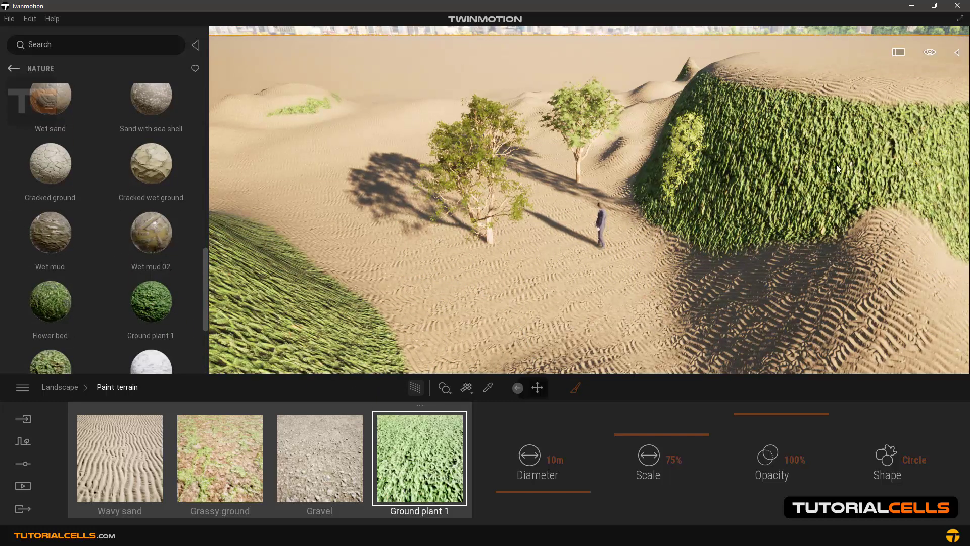
drag(148, 163, 412, 445)
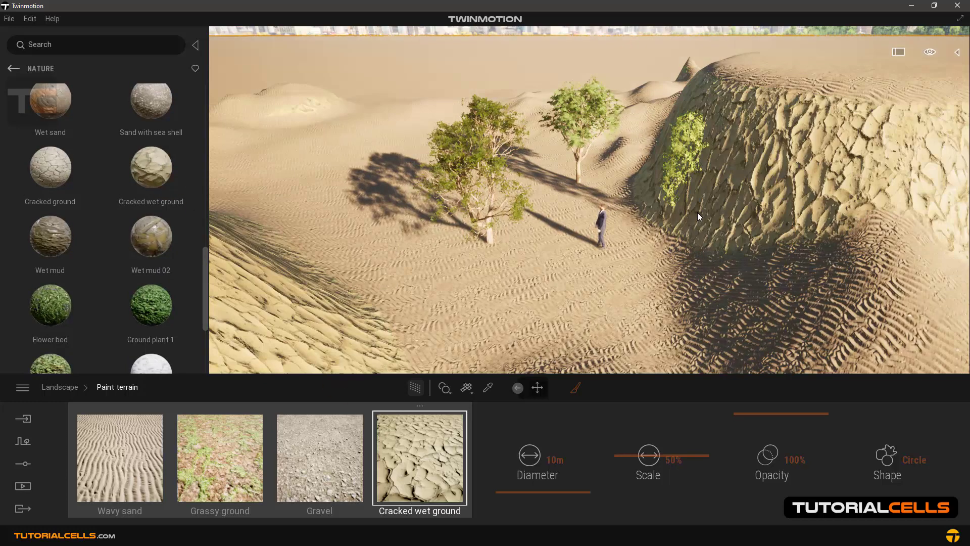
Paint Grassy ground with a 3 m brush in a curved band from the right mound's shaded base to the foreground tree
click(209, 448)
click(298, 446)
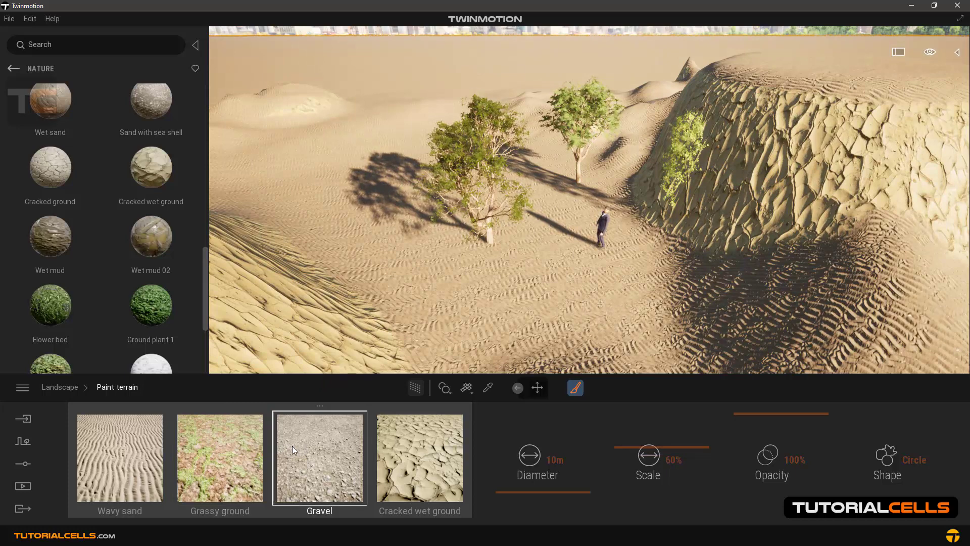
click(230, 446)
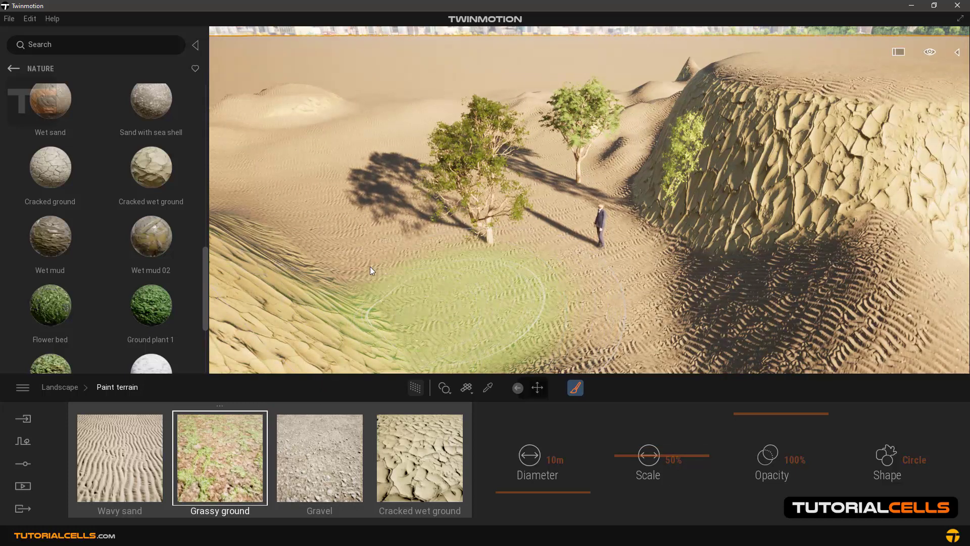
mouse_move(171, 227)
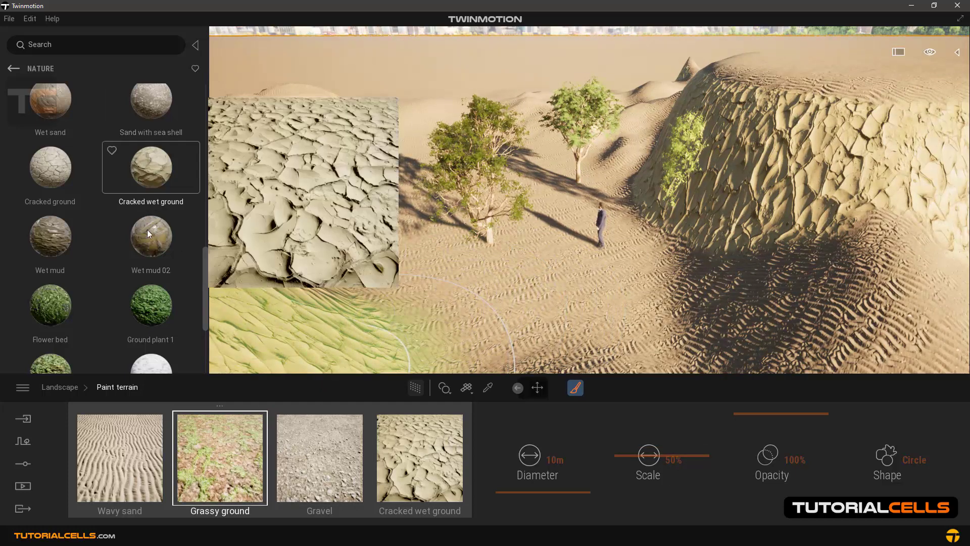
mouse_move(174, 305)
drag(500, 348, 575, 288)
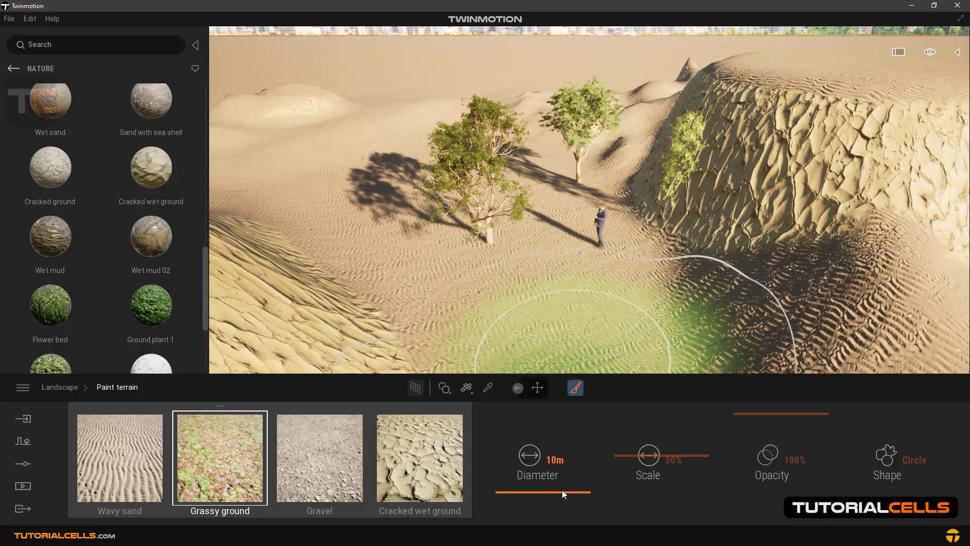
drag(563, 496, 565, 495)
scroll(564, 494, down, 9)
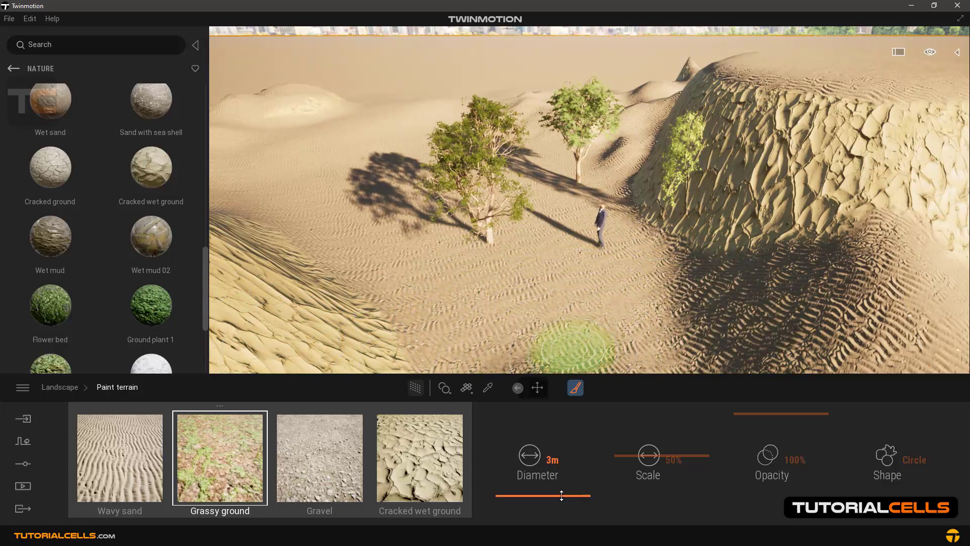
mouse_move(595, 331)
mouse_down()
mouse_move(371, 239)
mouse_move(567, 320)
mouse_move(790, 299)
mouse_move(702, 318)
mouse_move(443, 268)
mouse_up()
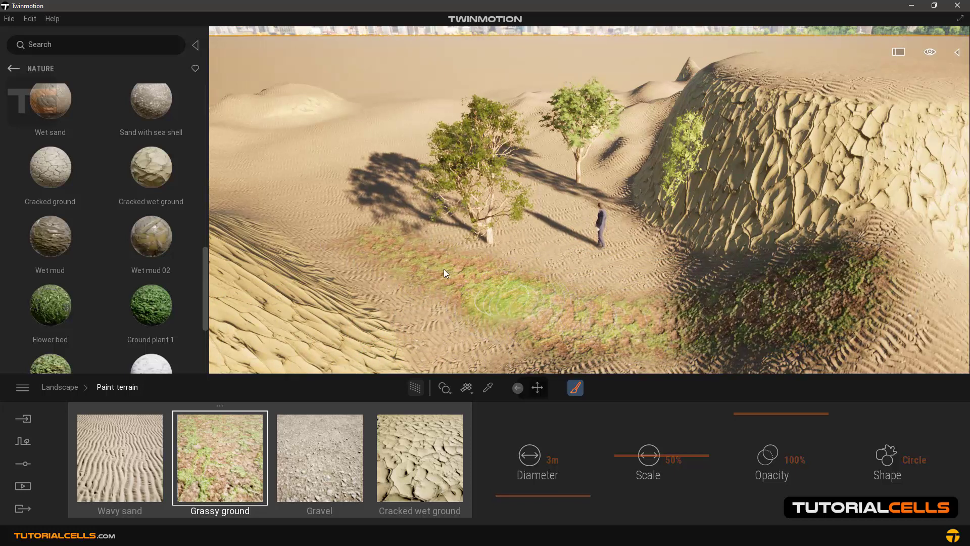
mouse_move(317, 200)
mouse_down()
mouse_move(433, 268)
mouse_move(495, 236)
mouse_move(438, 260)
mouse_up()
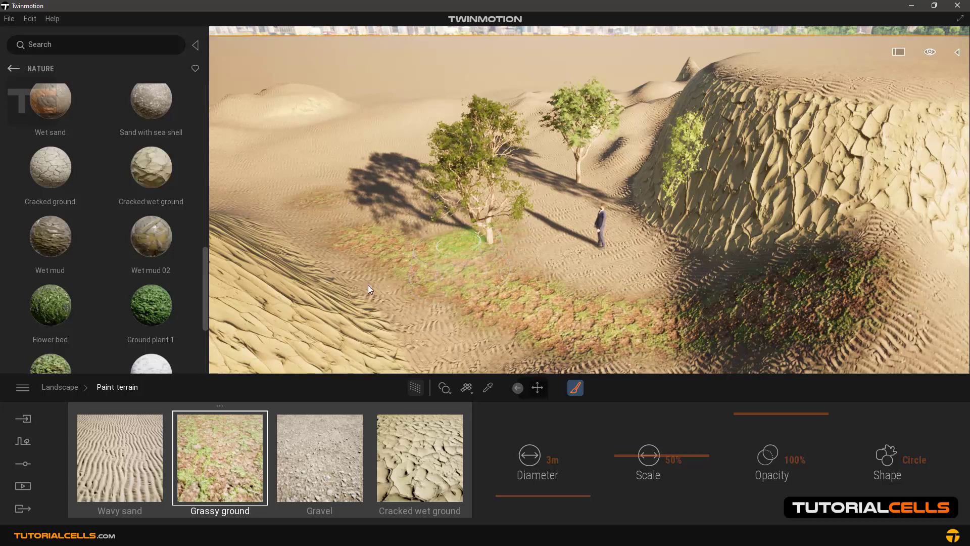
Paint Gravel with the 3 m brush on the sand in front of the person and near the left hill
click(315, 445)
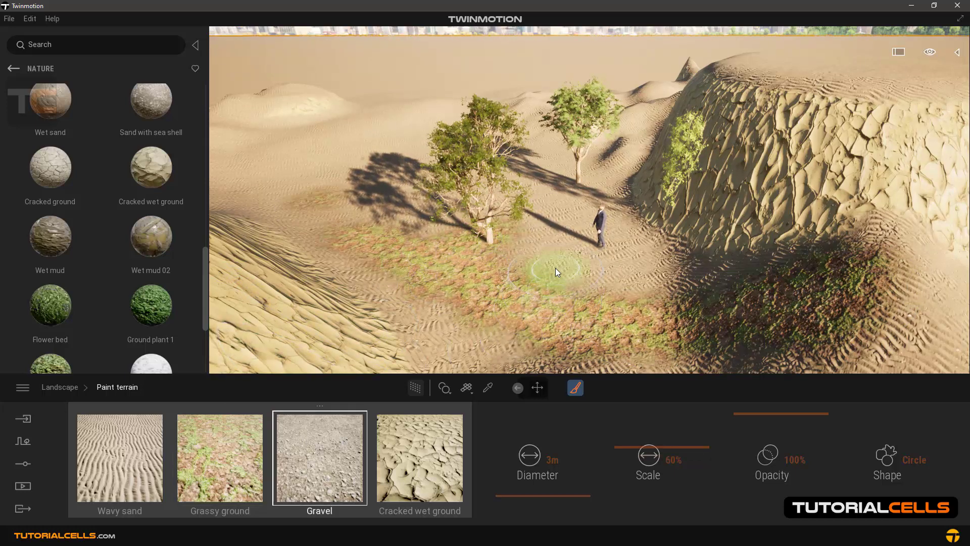
mouse_move(543, 277)
mouse_down()
mouse_move(614, 275)
mouse_move(565, 285)
mouse_move(544, 219)
mouse_move(532, 230)
mouse_up()
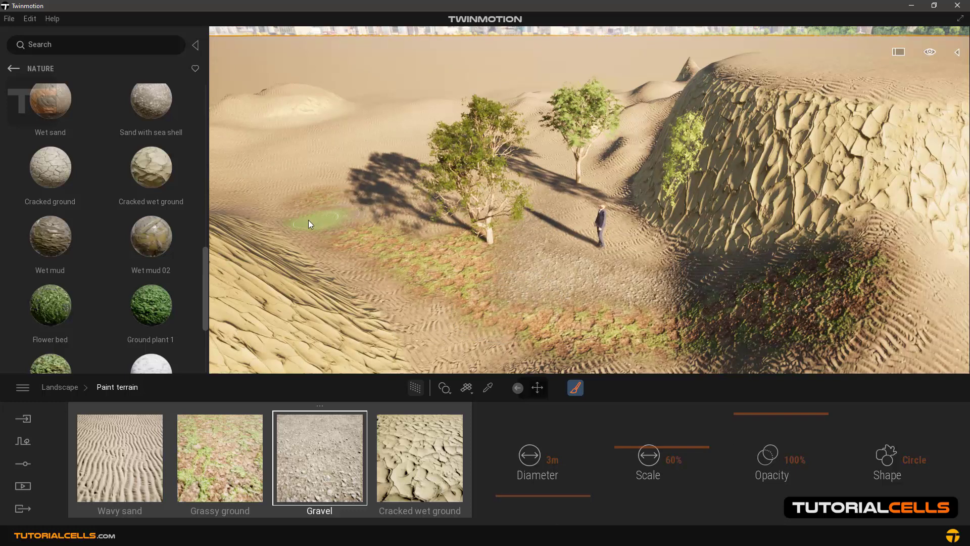
mouse_move(483, 293)
right_down()
mouse_move(676, 293)
mouse_move(507, 295)
right_up()
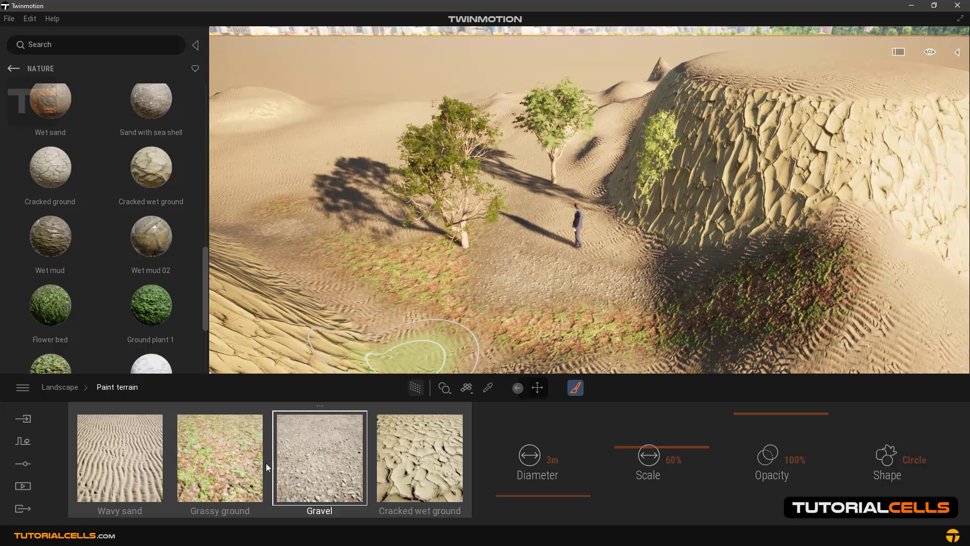
Paint Gravel over the grassy ground with a 4 m brush, at 33% opacity below the right mound and 100% around the foreground tree
scroll(510, 297, up, 4)
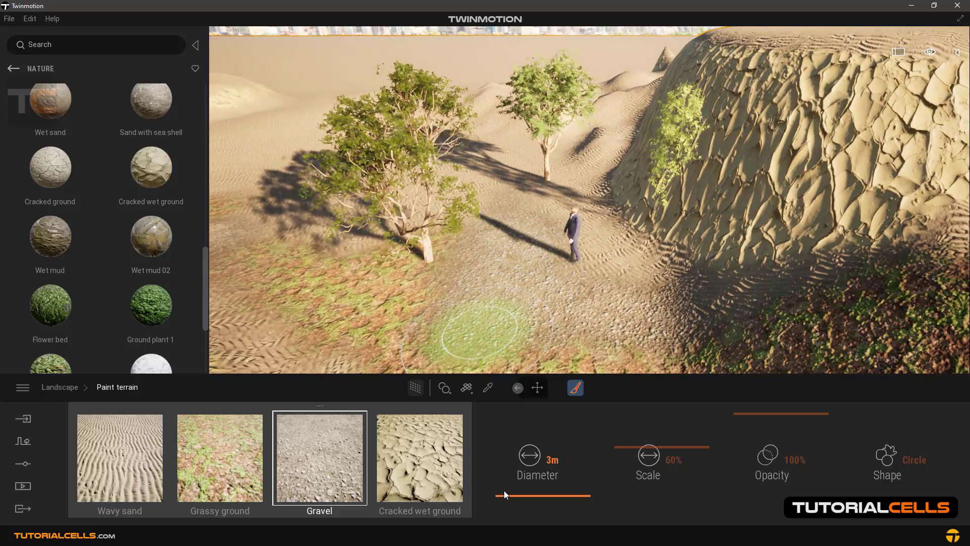
drag(505, 495, 507, 498)
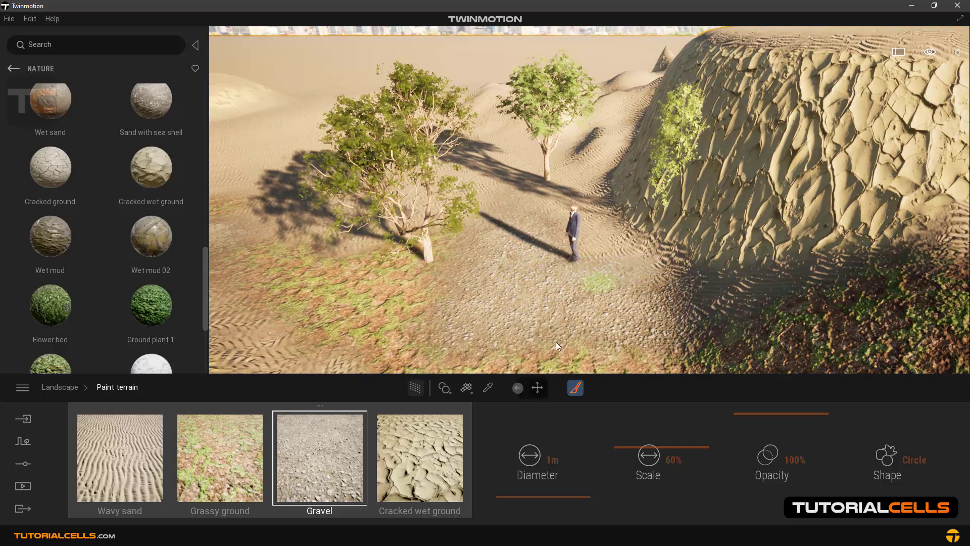
click(502, 497)
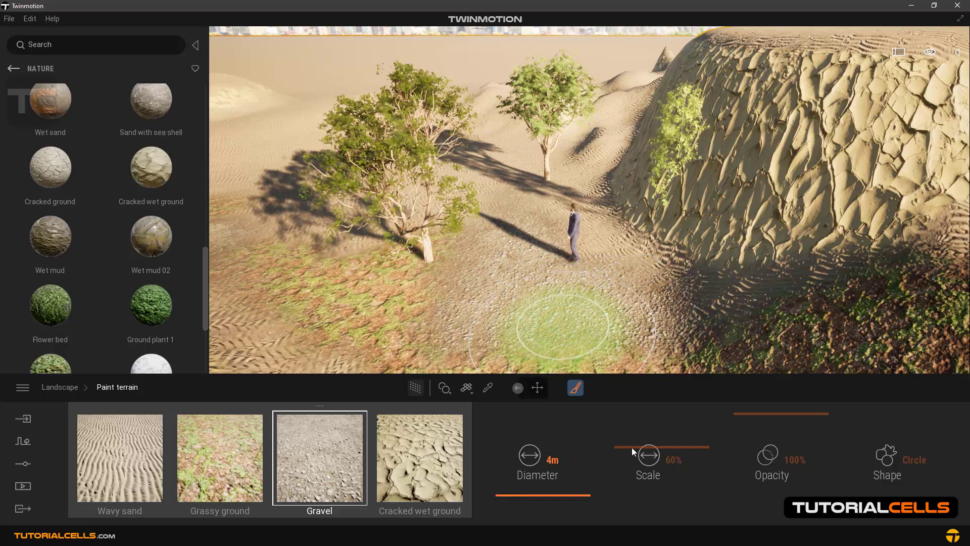
drag(779, 415, 779, 476)
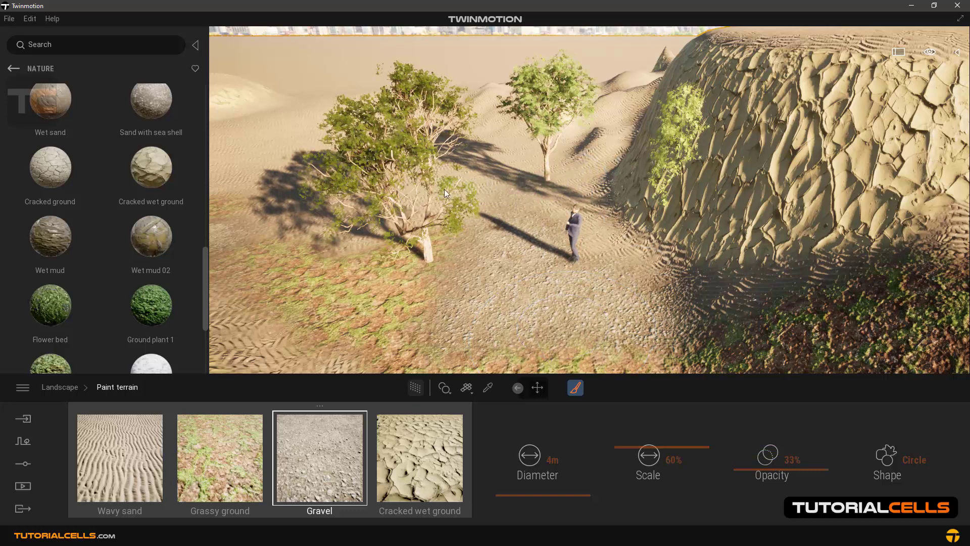
mouse_move(918, 367)
mouse_down()
mouse_move(834, 300)
mouse_move(662, 332)
mouse_move(646, 355)
mouse_up()
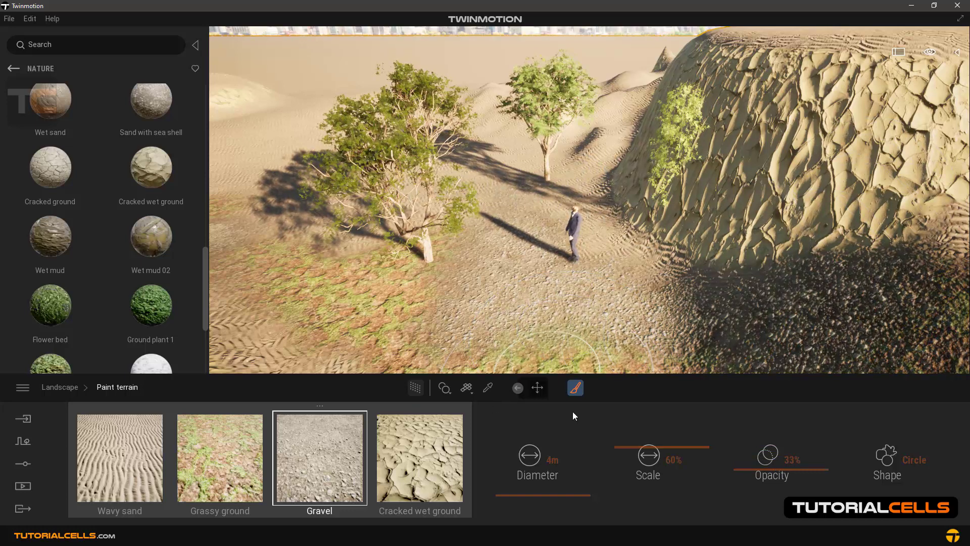
drag(730, 468, 734, 412)
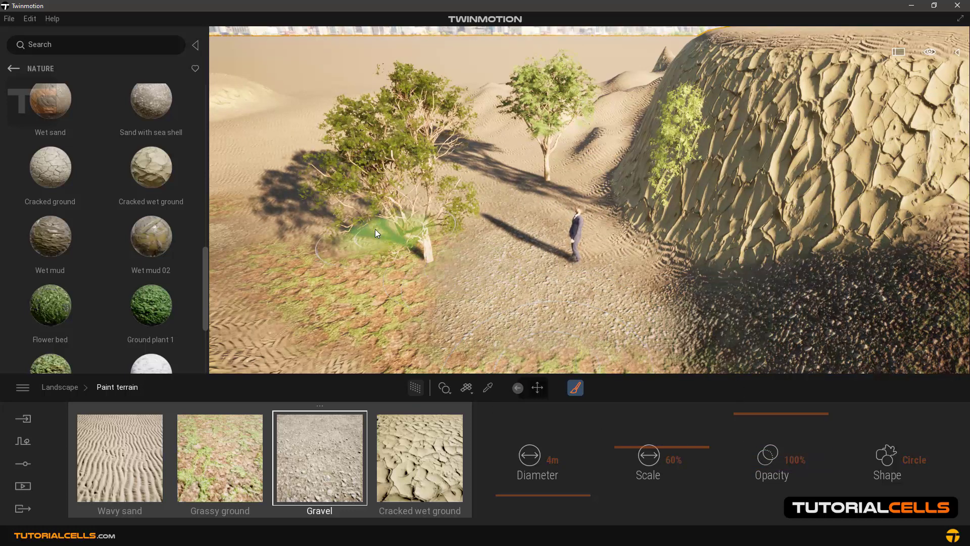
mouse_move(357, 282)
mouse_down()
mouse_move(383, 306)
mouse_move(535, 365)
mouse_up()
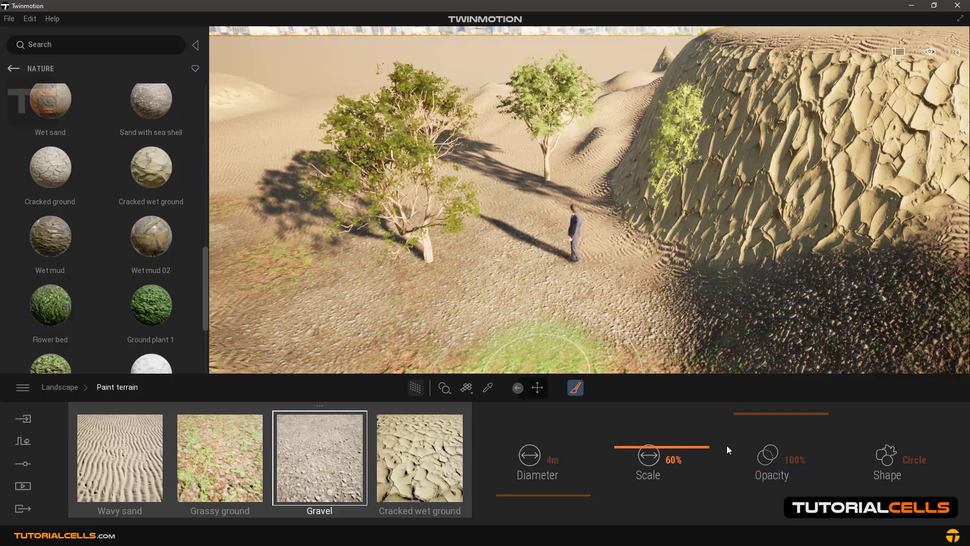
Paint Gravel across the ground behind and around the trees using the Stains brush shape with a 29 m diameter
click(911, 458)
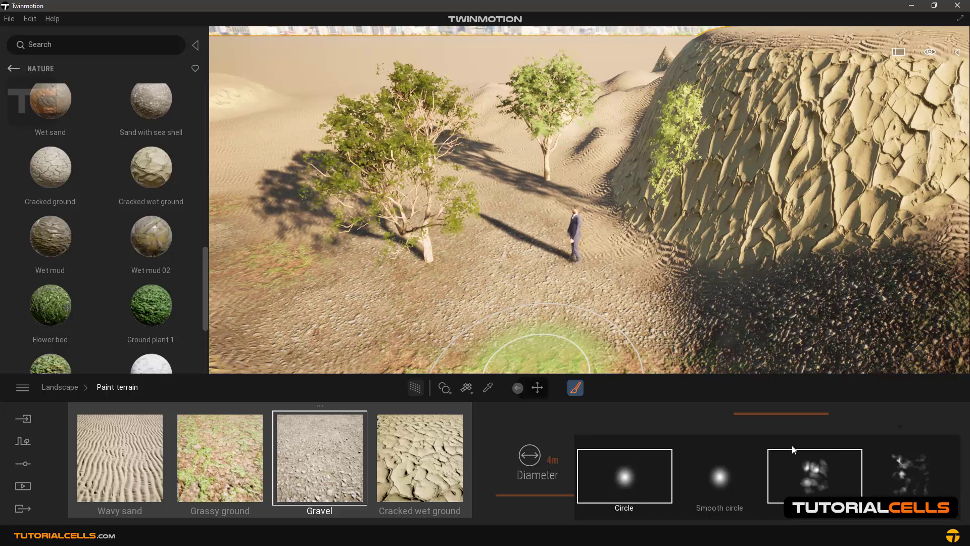
click(890, 466)
right_drag(518, 209, 450, 258)
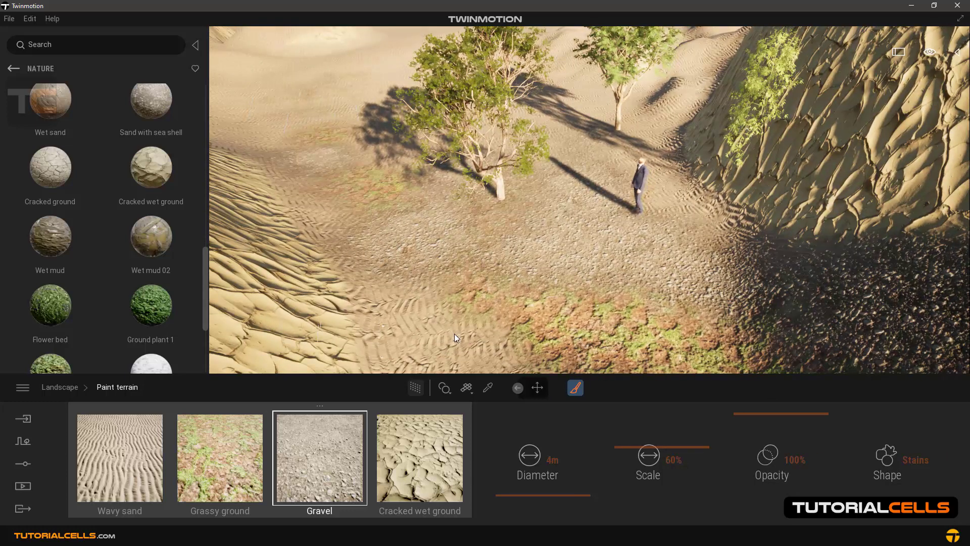
drag(517, 493, 516, 480)
mouse_move(307, 95)
mouse_down()
mouse_move(307, 107)
mouse_move(324, 101)
mouse_up()
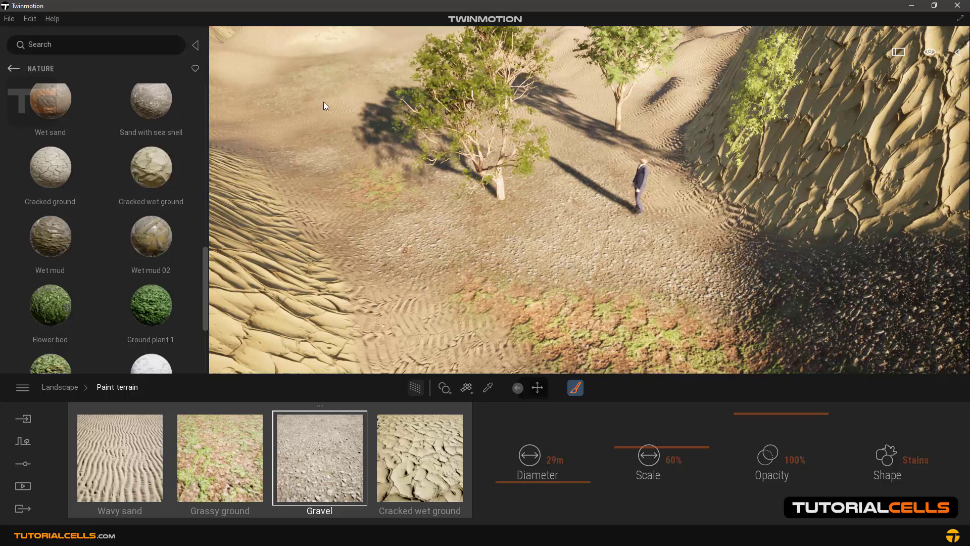
mouse_move(327, 103)
right_down()
mouse_move(263, 100)
mouse_move(281, 55)
right_up()
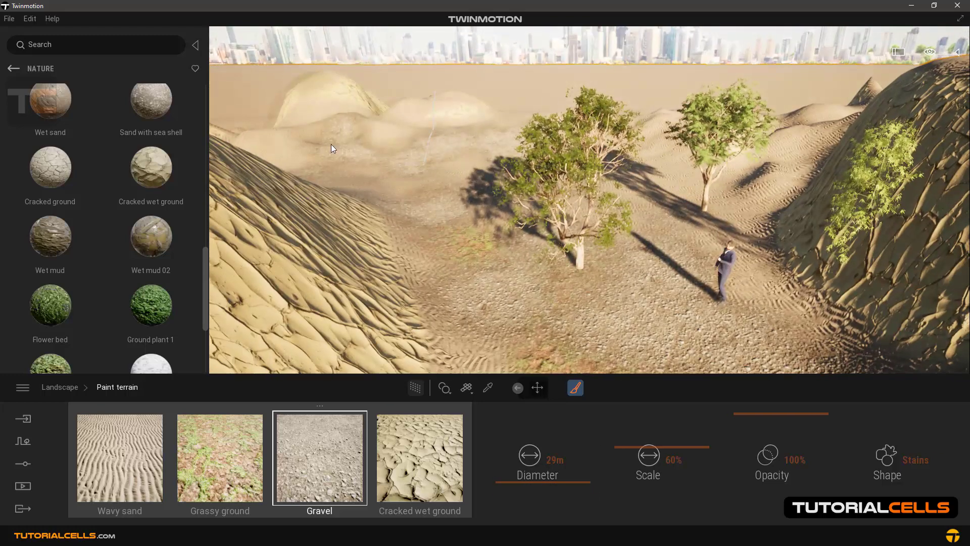
mouse_move(369, 193)
mouse_down()
mouse_move(605, 246)
mouse_move(728, 189)
mouse_move(692, 274)
mouse_up()
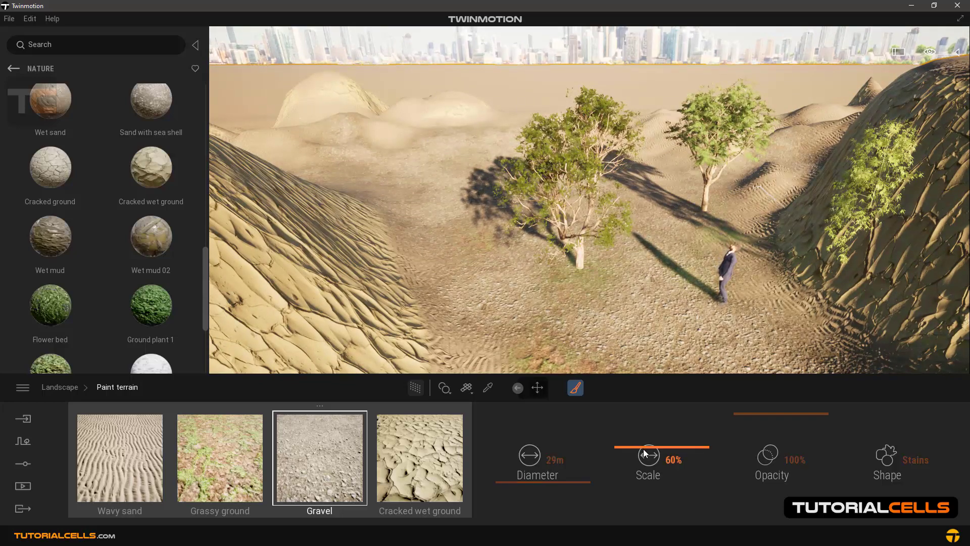
Set the Wavy sand paint material's texture scale to 58%
right_drag(786, 307, 694, 259)
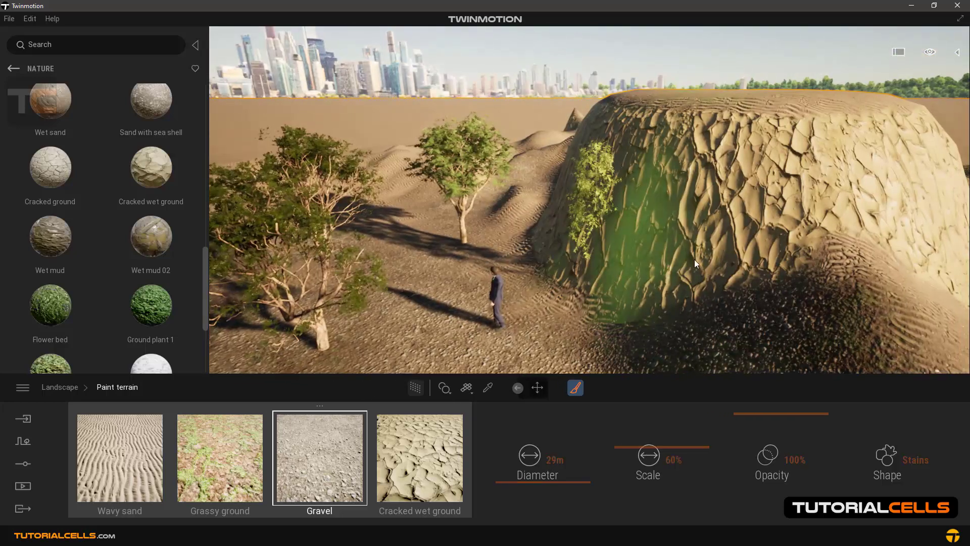
scroll(555, 306, down, 3)
right_drag(585, 293, 508, 237)
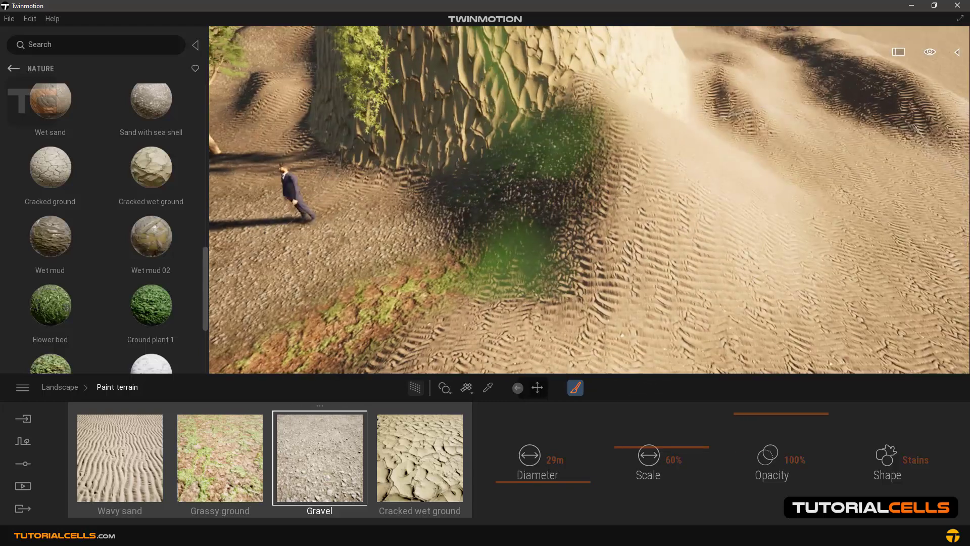
click(128, 455)
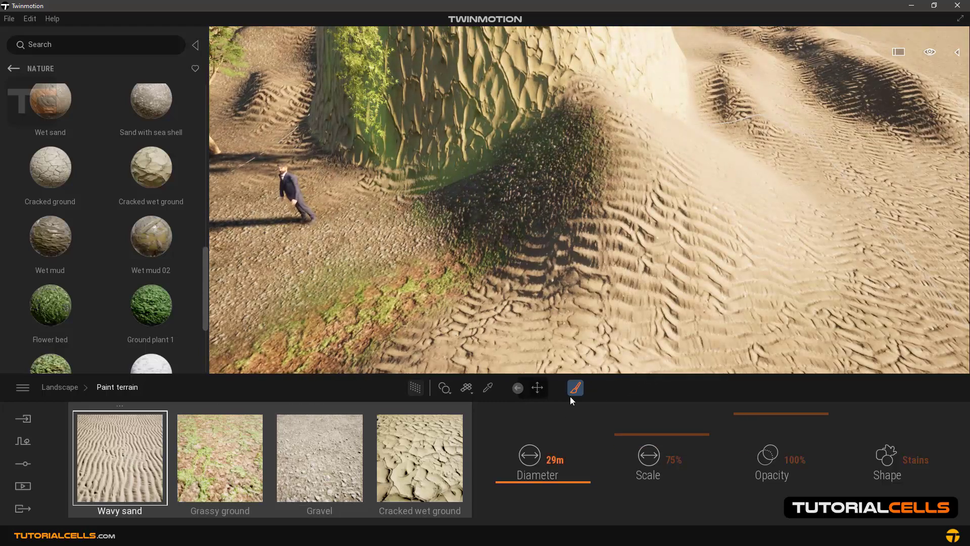
mouse_move(615, 431)
mouse_down()
mouse_move(615, 457)
mouse_move(604, 440)
mouse_up()
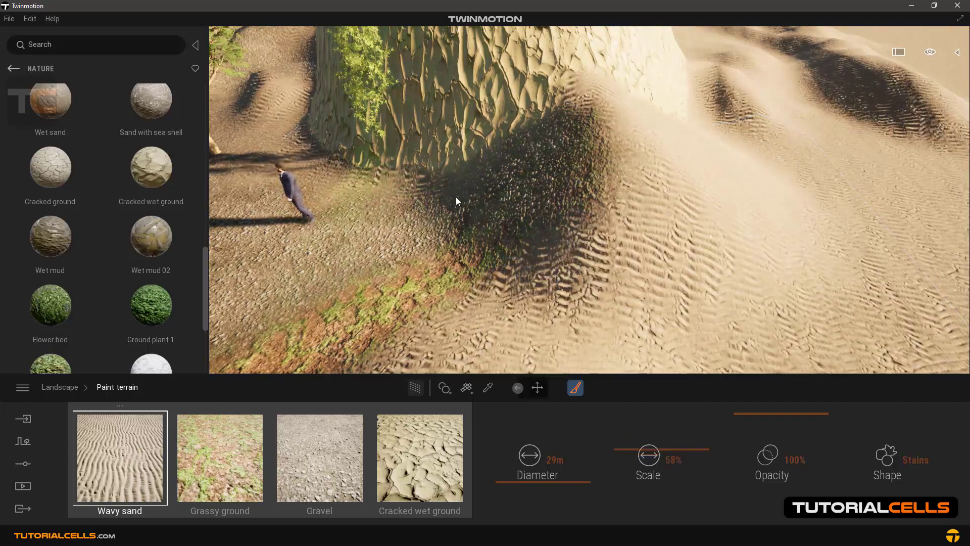
Set the Cracked wet ground paint material's texture scale to 17%
right_drag(456, 197, 457, 212)
click(407, 441)
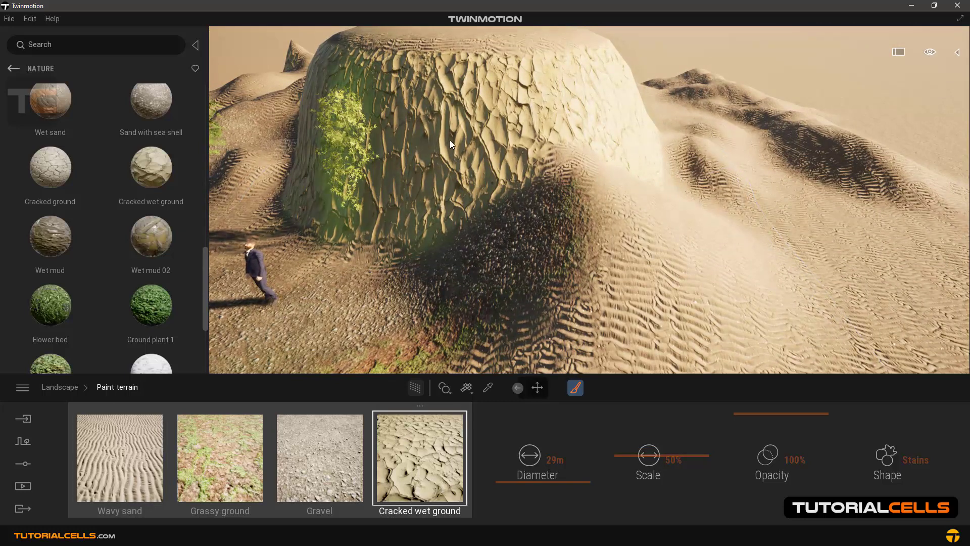
drag(617, 457, 616, 489)
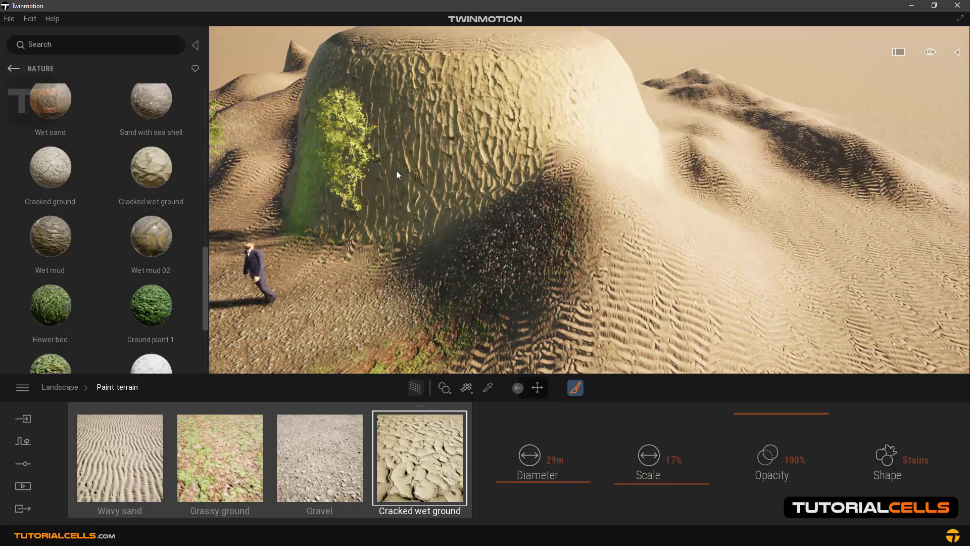
Set the Gravel paint material's texture scale to 85%
right_drag(396, 171, 389, 319)
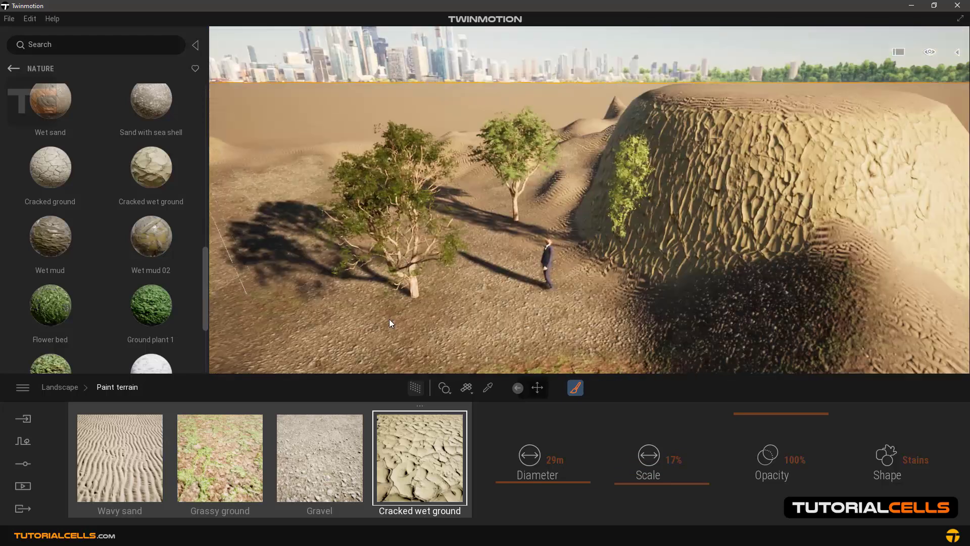
click(334, 447)
right_drag(459, 276, 446, 283)
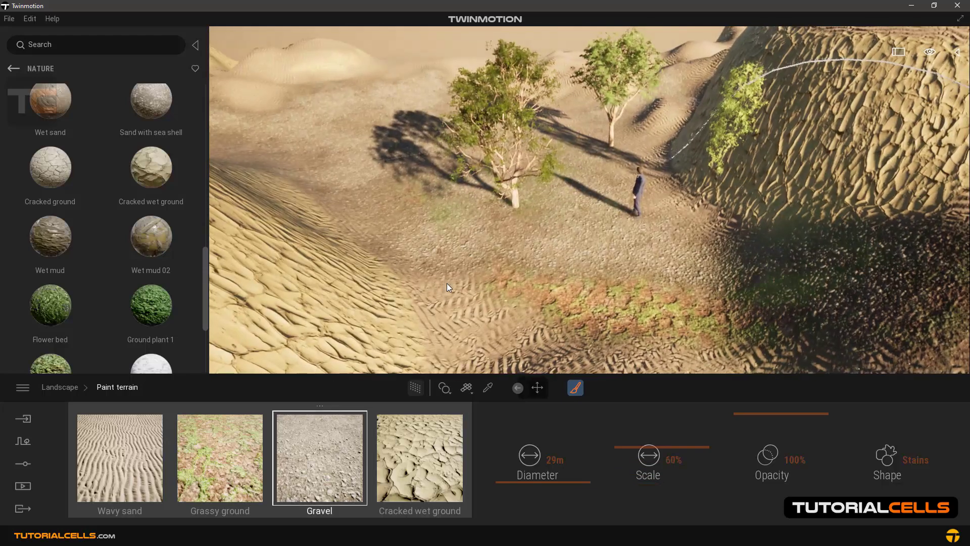
drag(671, 443, 736, 415)
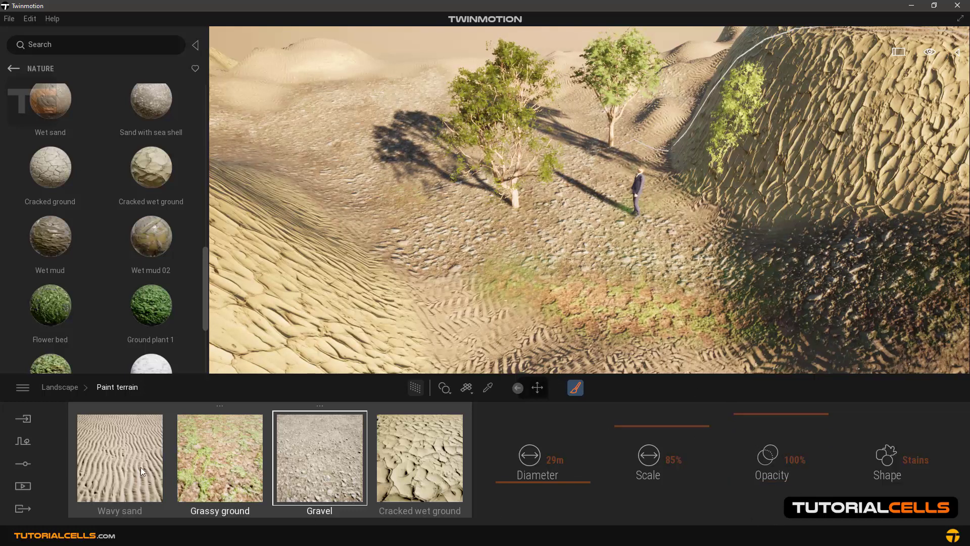
Compare the texture scale settings of the Wavy sand, Grassy ground, Gravel and Cracked wet ground paint materials
click(119, 459)
click(228, 440)
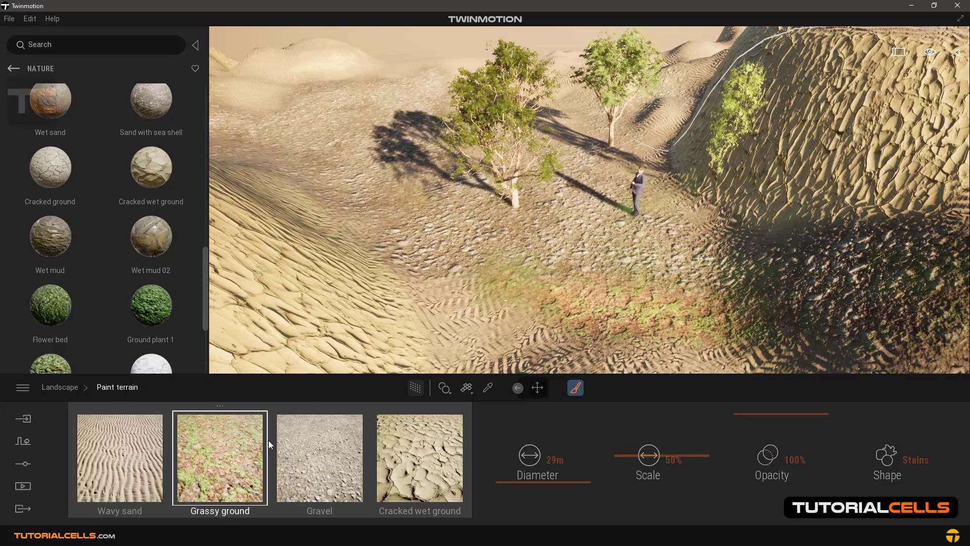
click(312, 440)
click(445, 443)
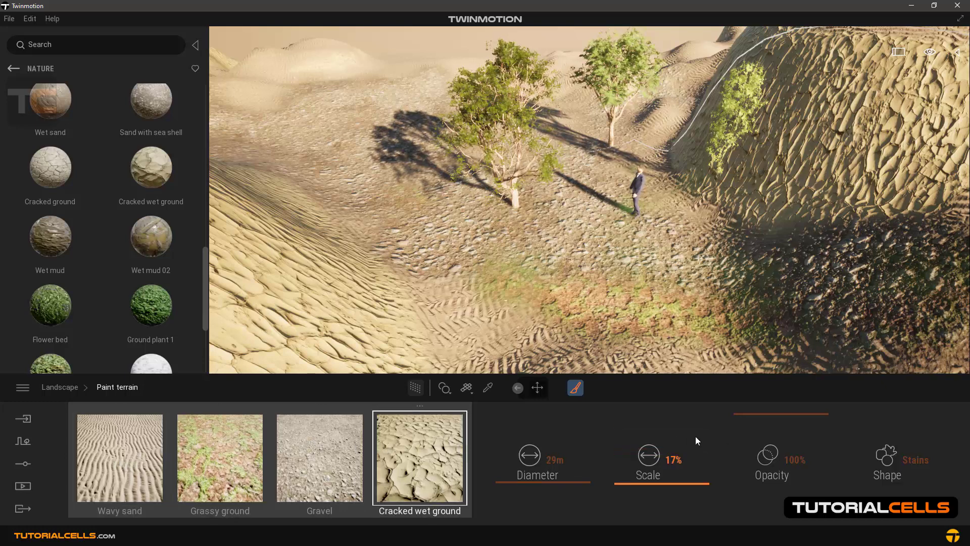
click(306, 468)
click(239, 455)
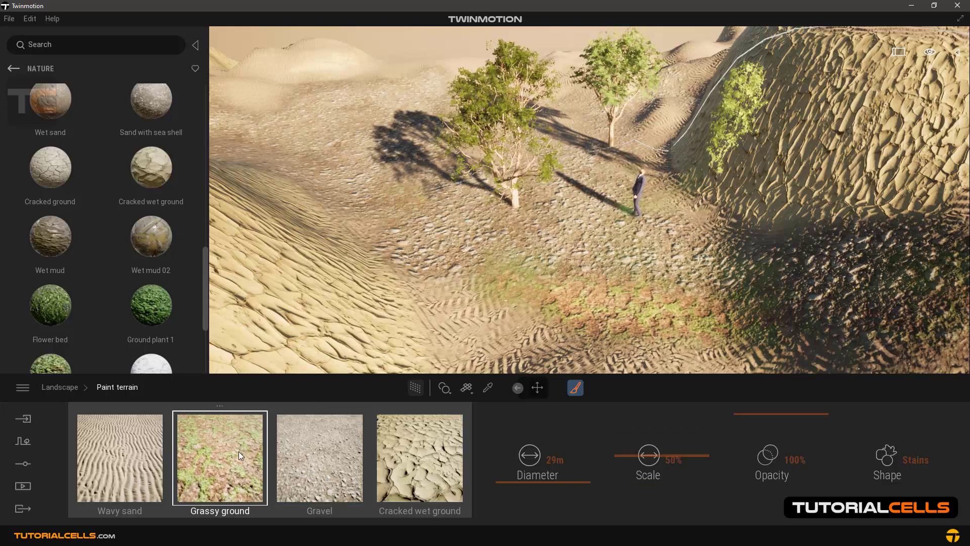
click(106, 438)
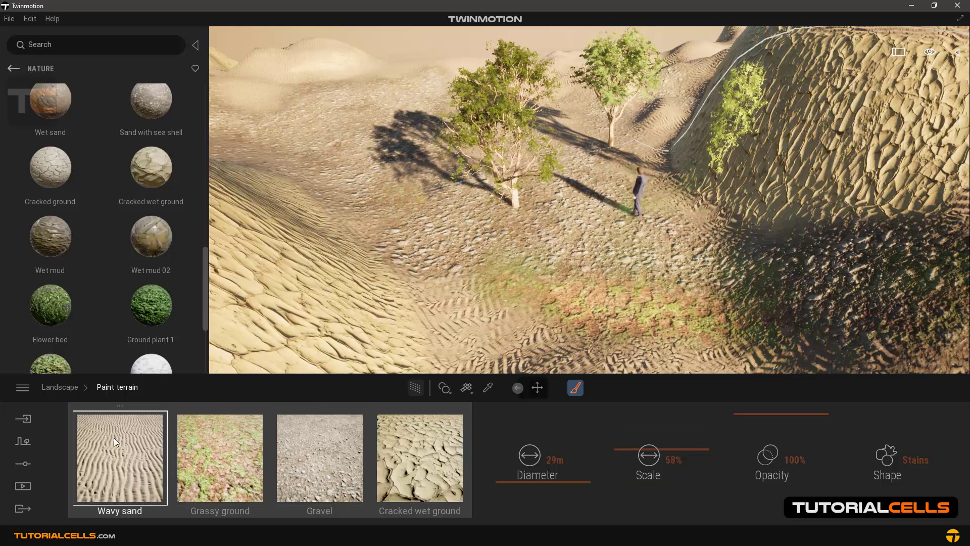
Replace the Gravel paint material with Wet mud from the Nature materials
click(303, 448)
mouse_move(78, 255)
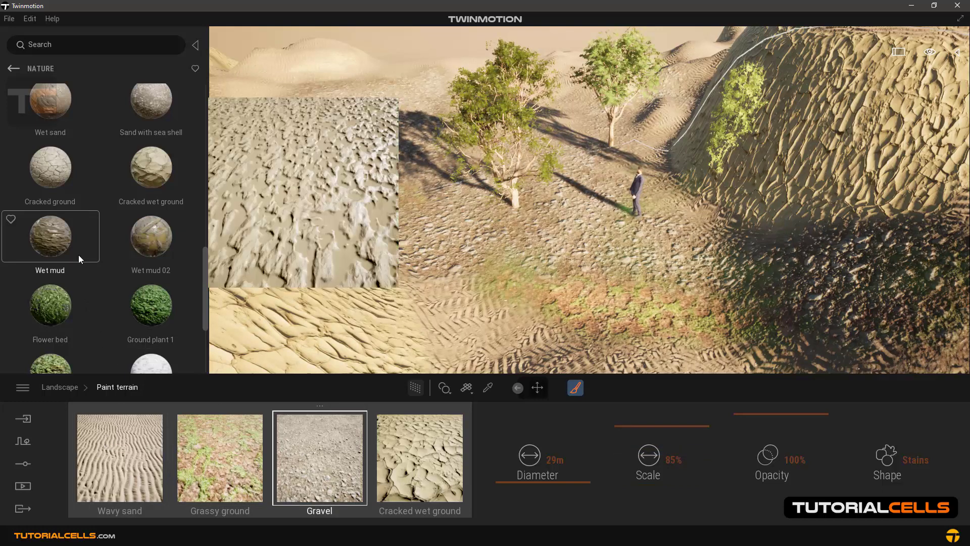
drag(57, 230, 343, 445)
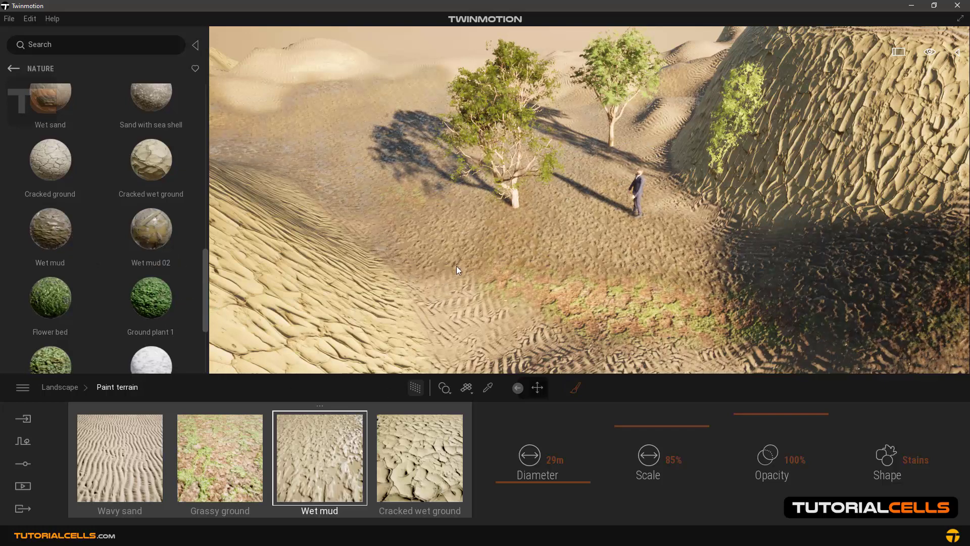
Replace the Wet mud paint material with Flower bed at 25% texture scale, and replace Grassy ground with Ice
drag(79, 299, 320, 455)
right_drag(475, 259, 561, 316)
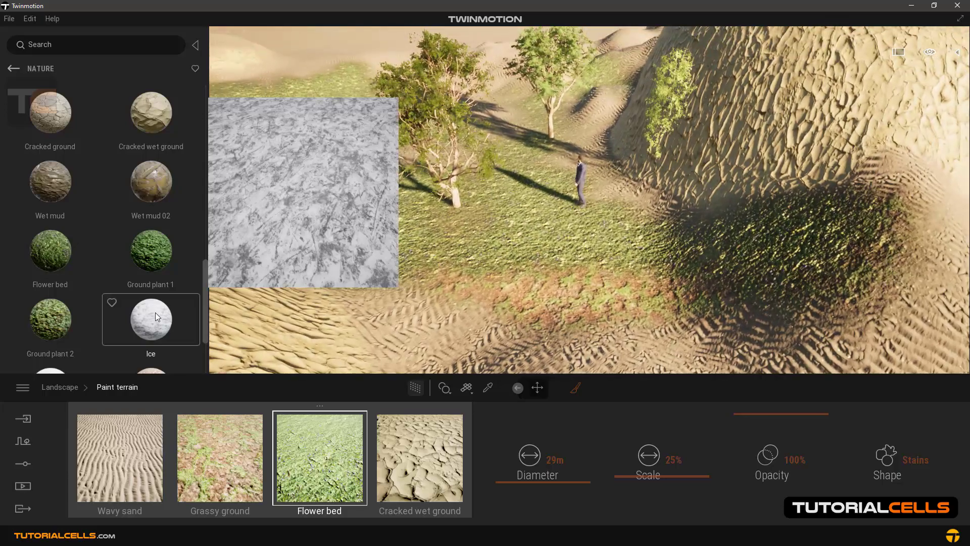
drag(155, 313, 229, 451)
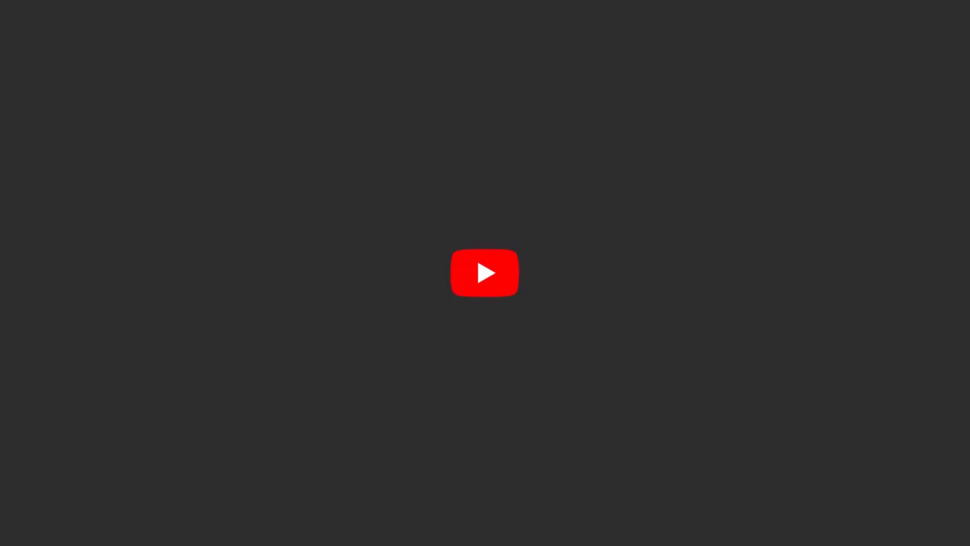